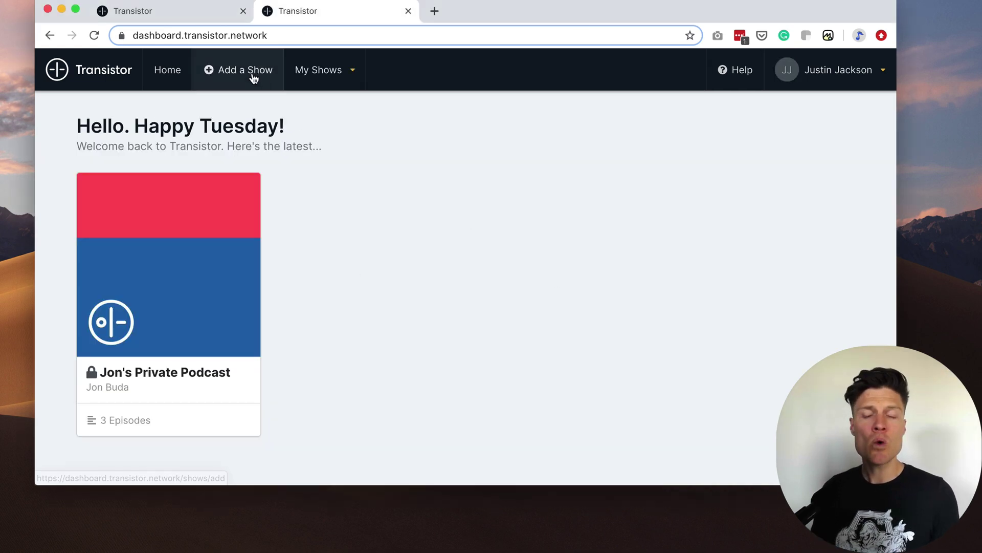
# Start a new private show titled 'Transistor Employee Handbook' with the prepared welcome description.
pyautogui.click(253, 77)
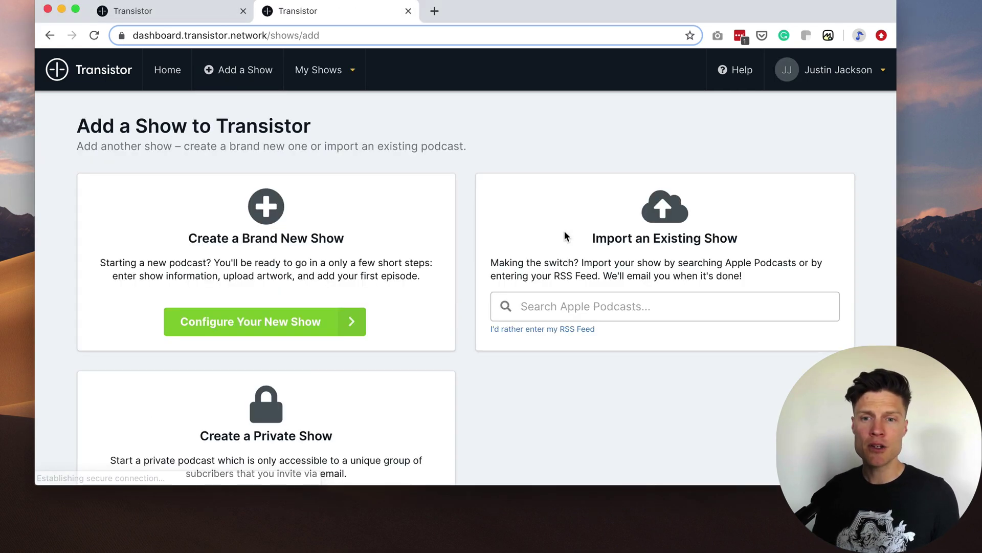
pyautogui.scroll(-3, 567, 256)
pyautogui.click(263, 406)
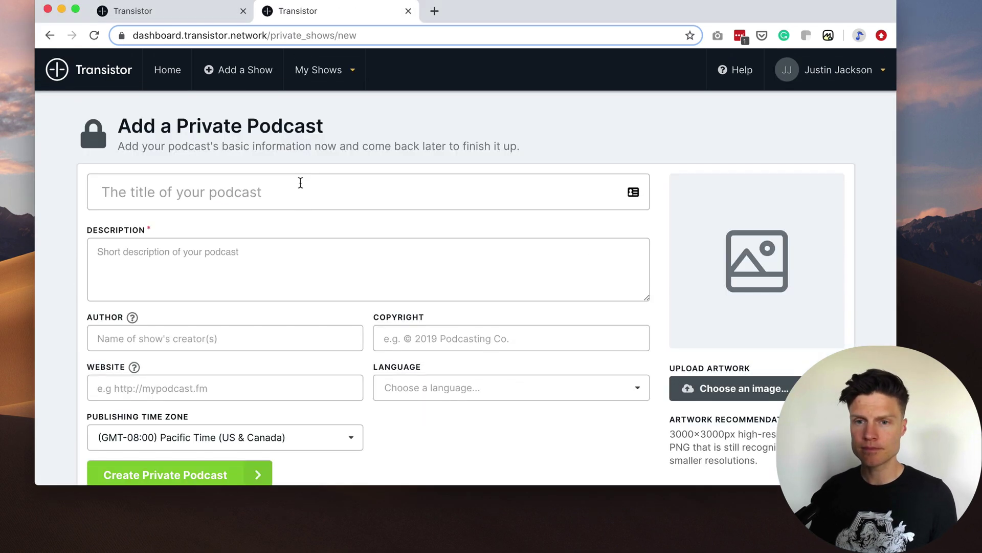
pyautogui.click(300, 183)
pyautogui.write('Transistor')
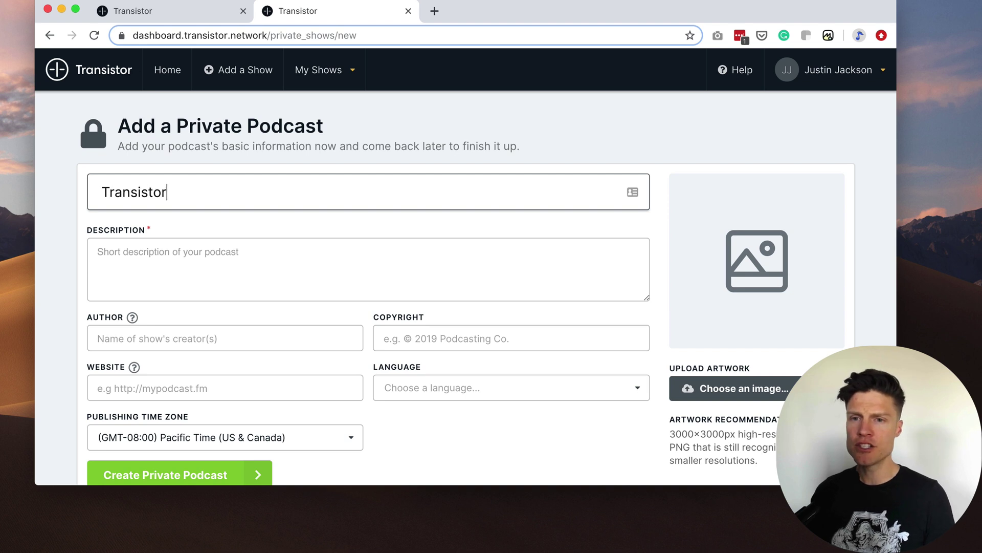
pyautogui.write(' Employee Han')
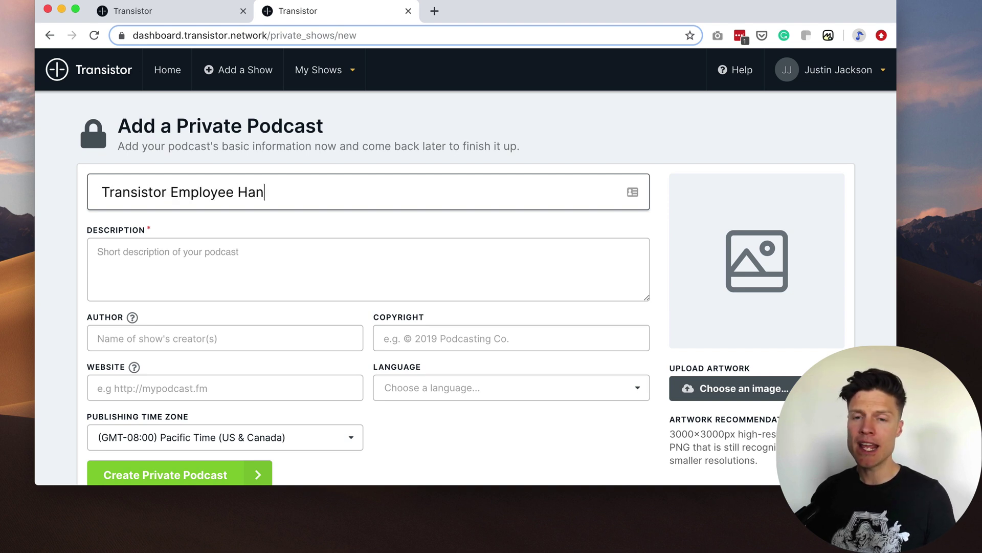
pyautogui.write('dbook')
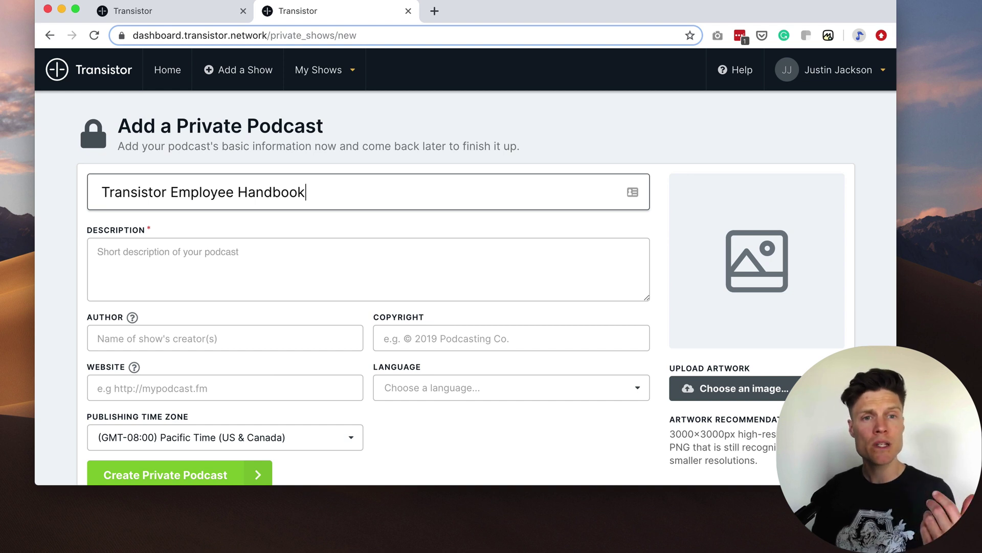
pyautogui.click(190, 259)
pyautogui.write("Welcome to Transistor, here's everything you need to know")
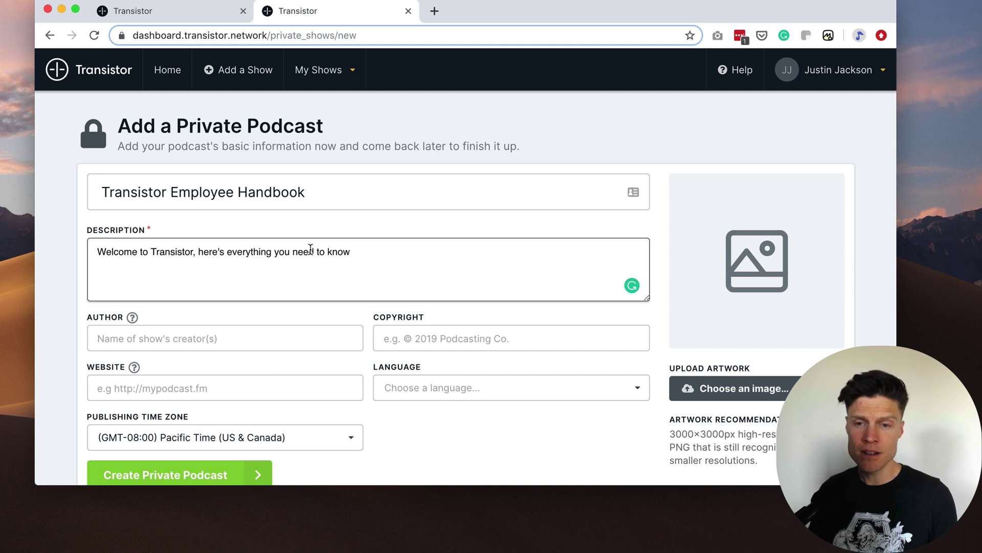
# Upload employee-podcast.png as the artwork and create the private podcast.
pyautogui.click(767, 390)
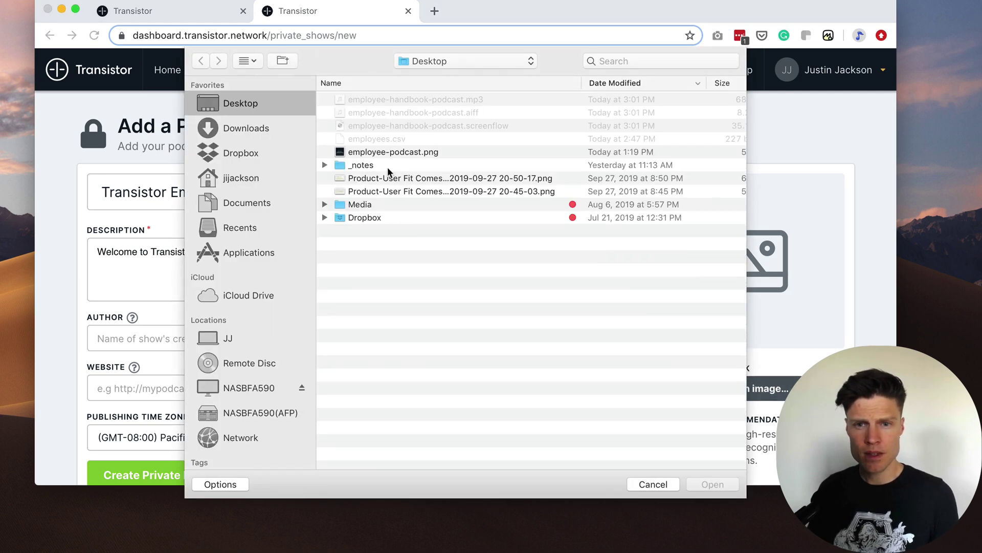
pyautogui.click(394, 153)
pyautogui.click(712, 484)
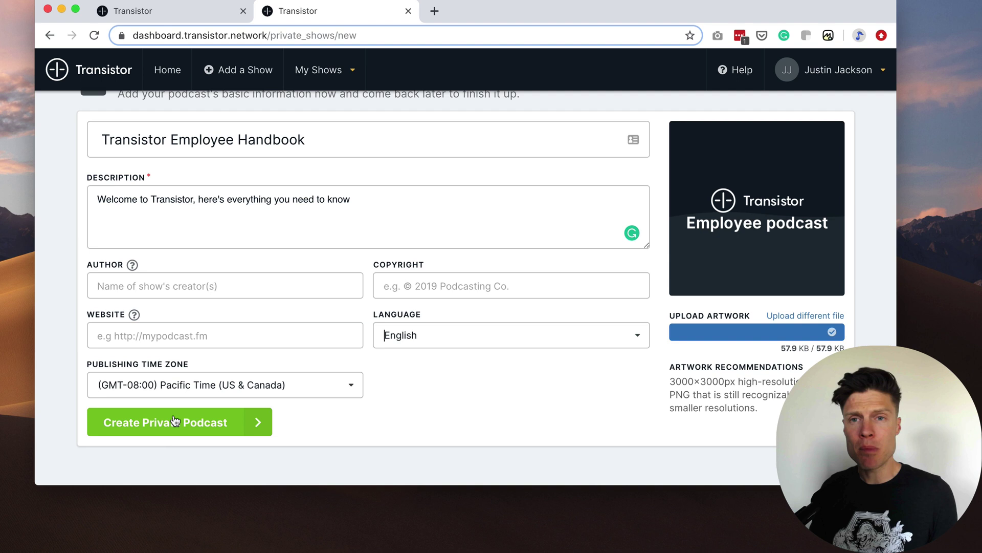
pyautogui.click(193, 421)
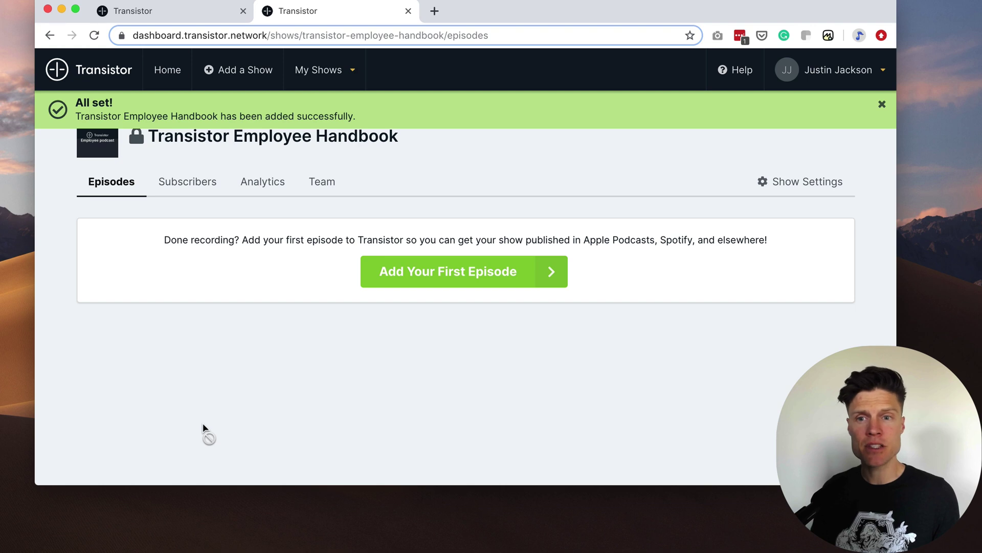
# Title the new episode 'Welcome to Transistor'.
pyautogui.write('Welcomer')
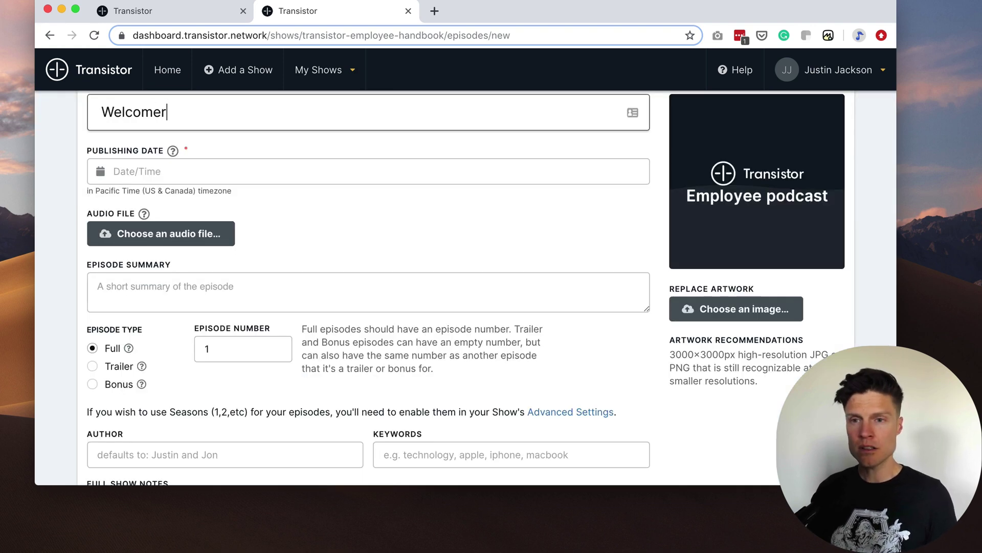
pyautogui.press('BackSpace')
pyautogui.write('to Transistor')
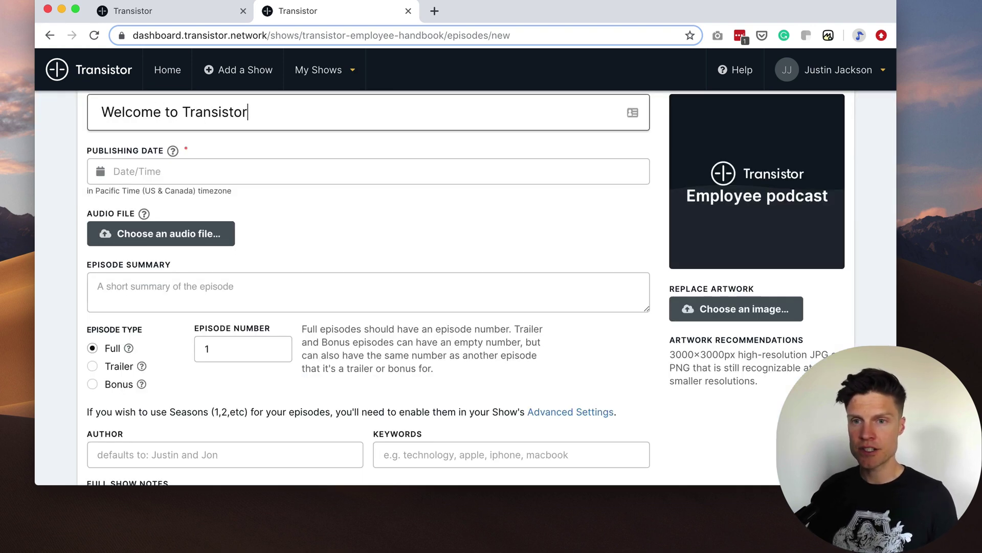
# Preview the episode audio in the ScreenFlow project.
pyautogui.press('super+Tab')
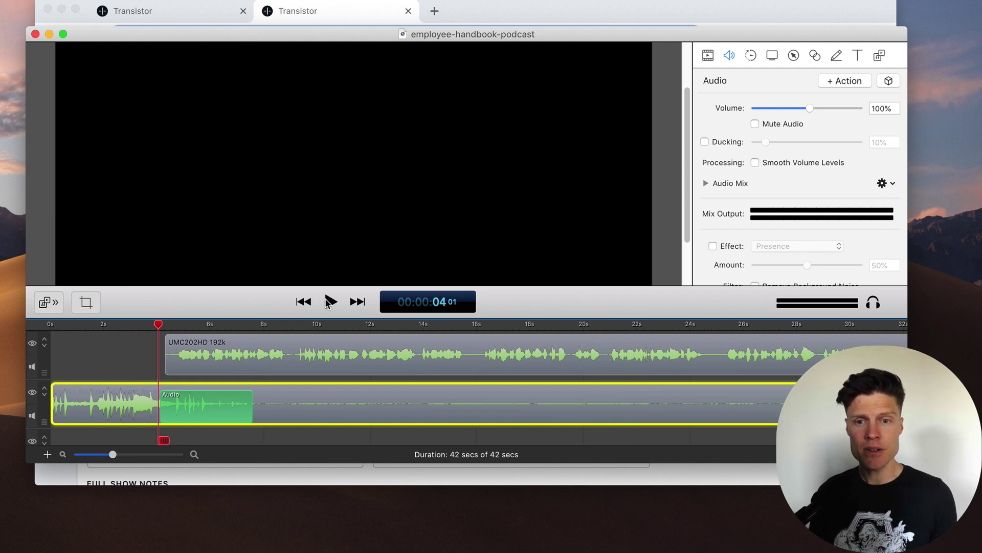
pyautogui.click(330, 302)
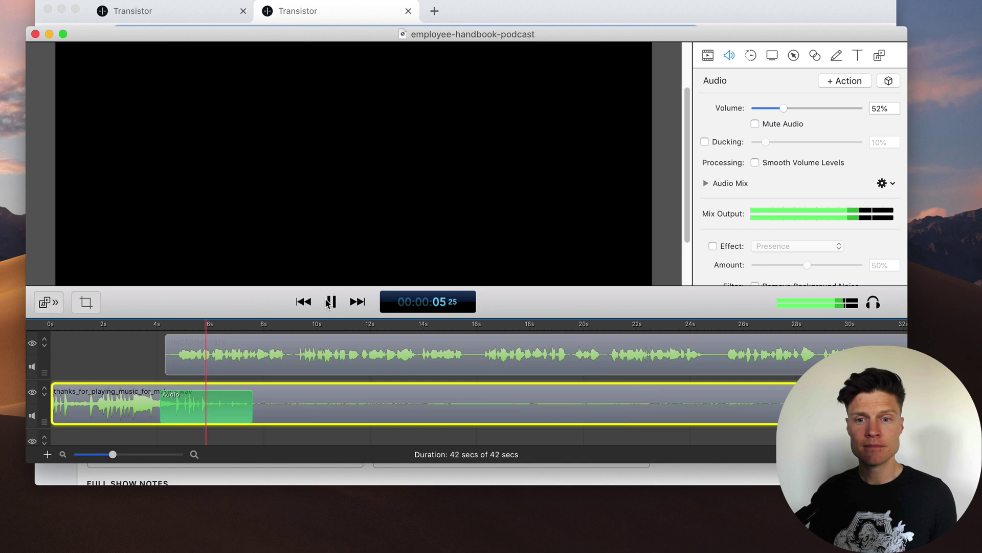
pyautogui.click(330, 302)
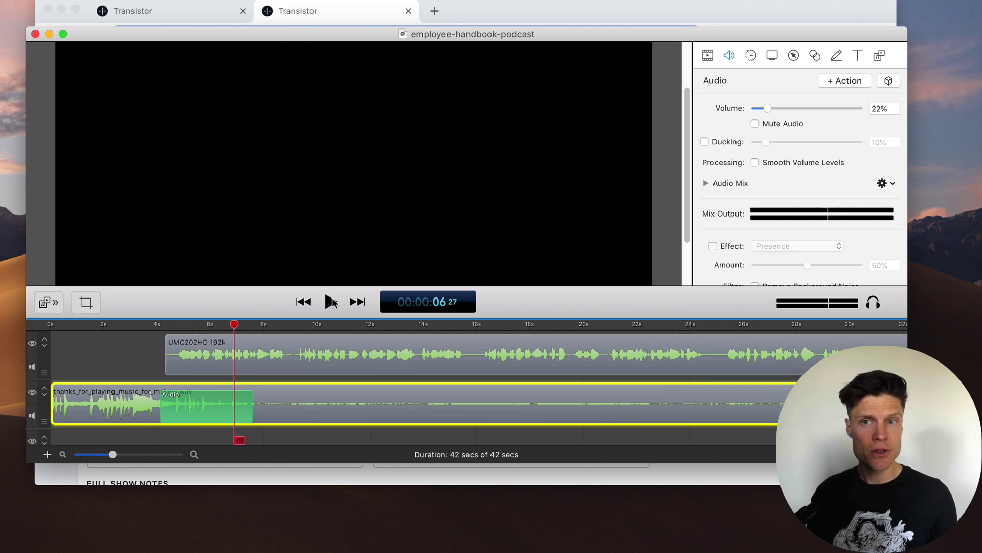
# Attach employee-handbook-podcast.mp3 as the audio and create the Welcome to Transistor episode.
pyautogui.click(489, 15)
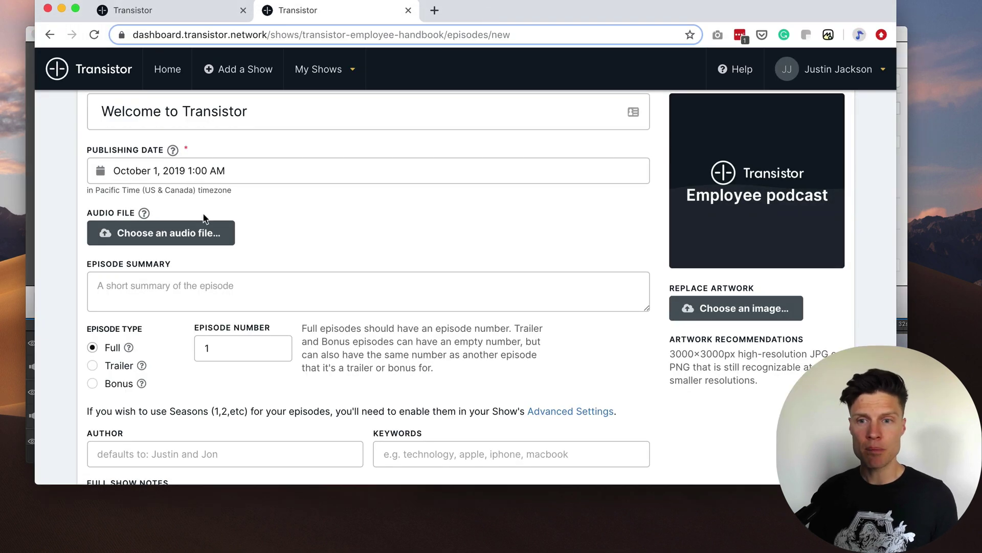
pyautogui.click(193, 241)
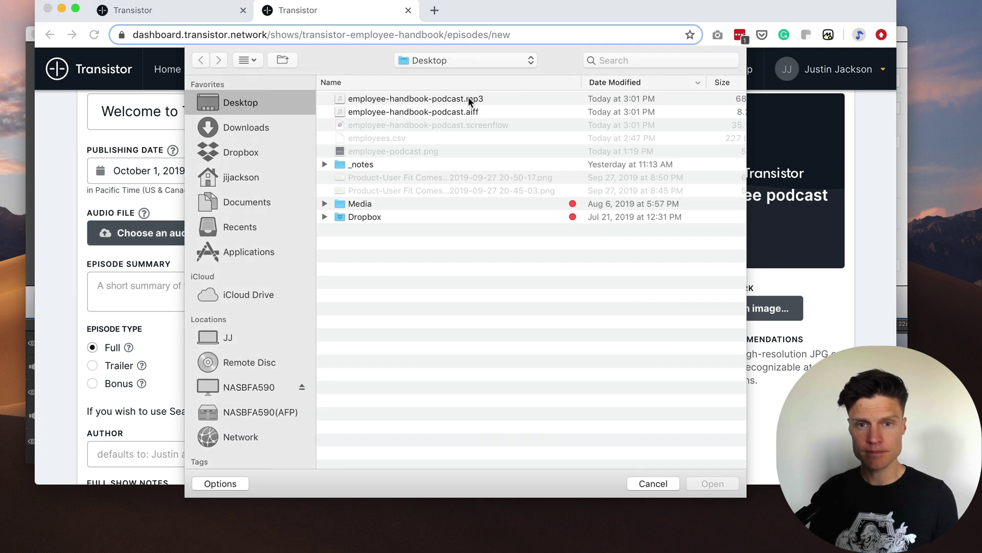
pyautogui.click(468, 100)
pyautogui.click(713, 482)
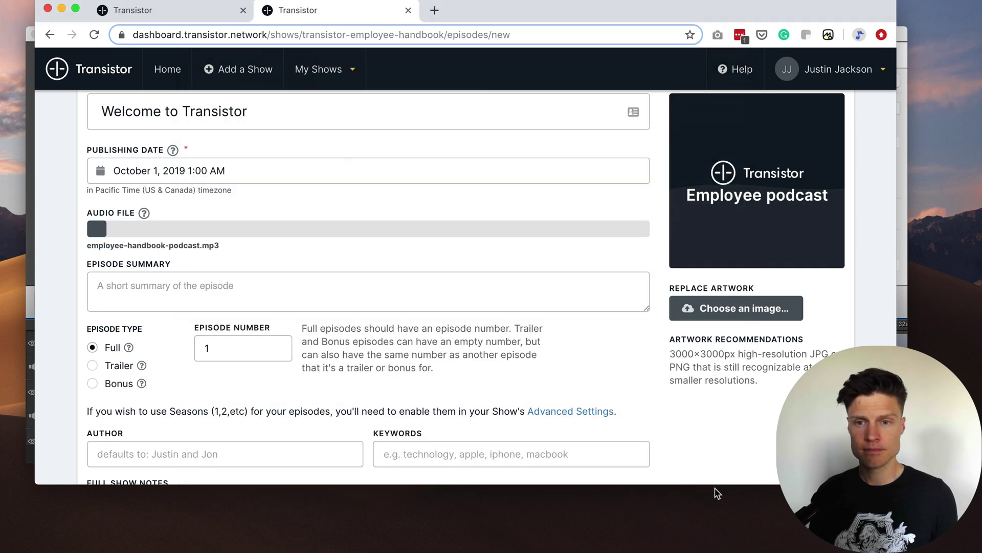
pyautogui.scroll(-5, 407, 369)
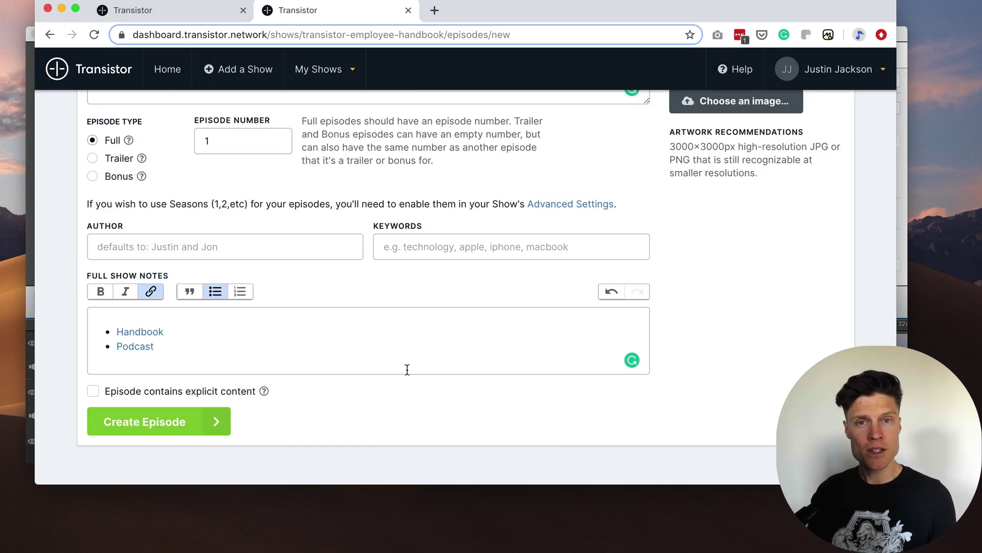
pyautogui.click(153, 424)
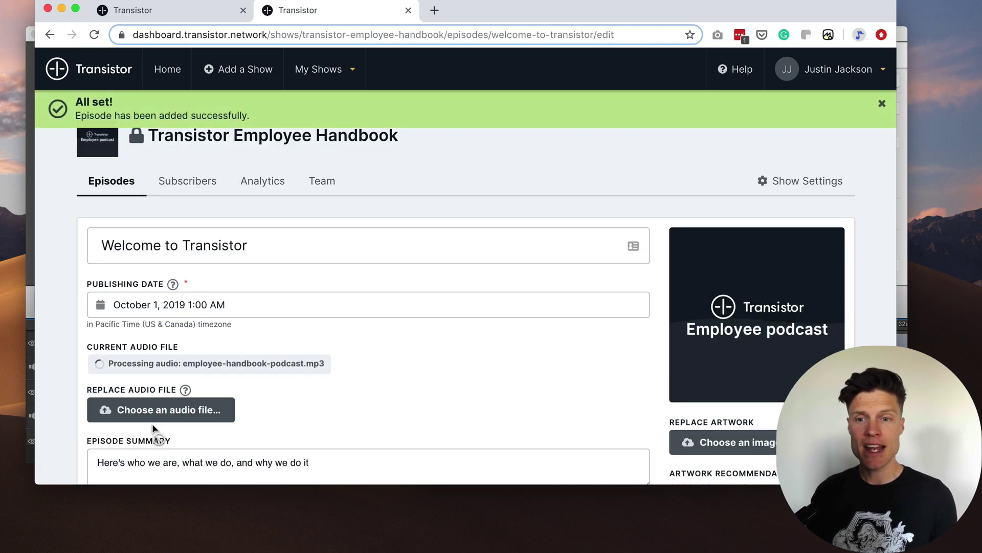
# Add an employee's e-mail address as the show's first subscriber.
pyautogui.click(111, 181)
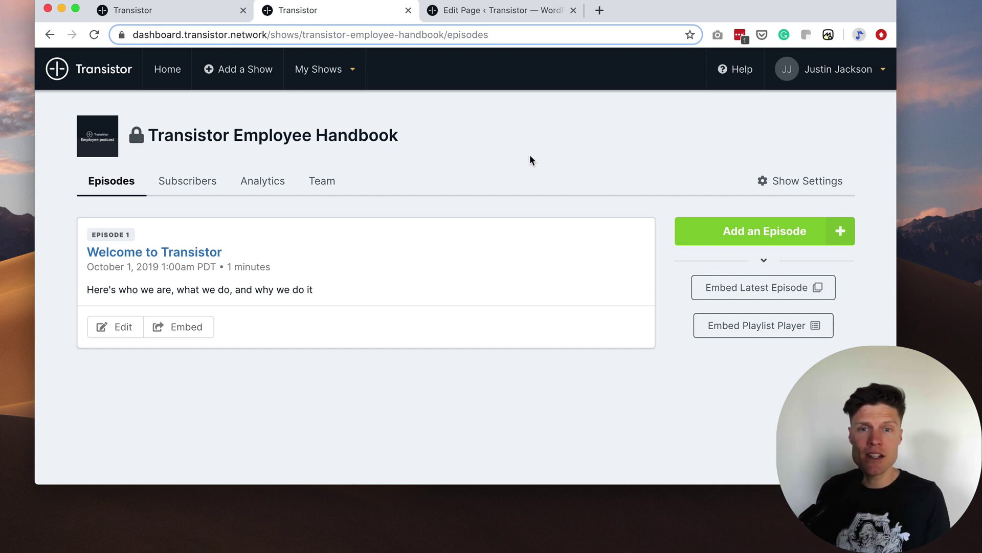
pyautogui.click(188, 192)
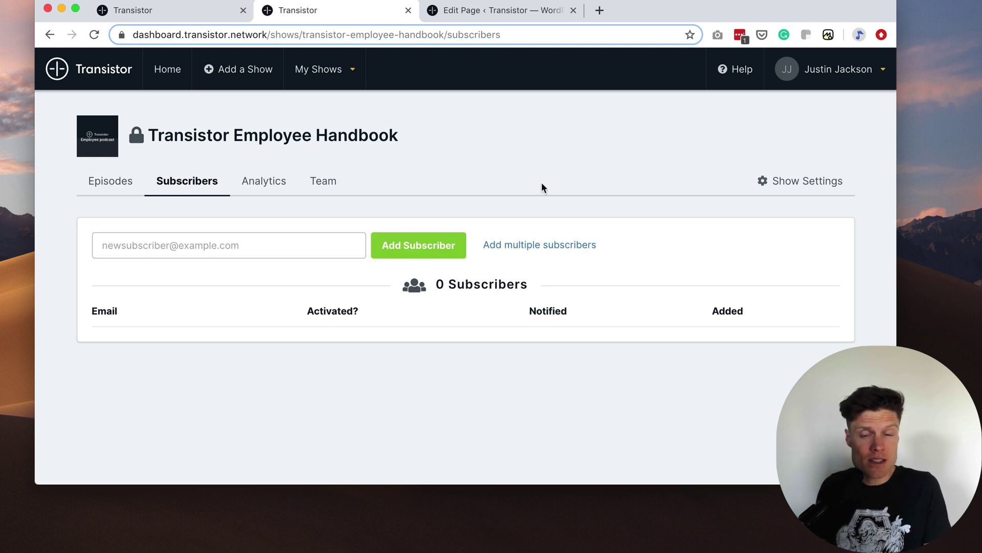
pyautogui.click(193, 249)
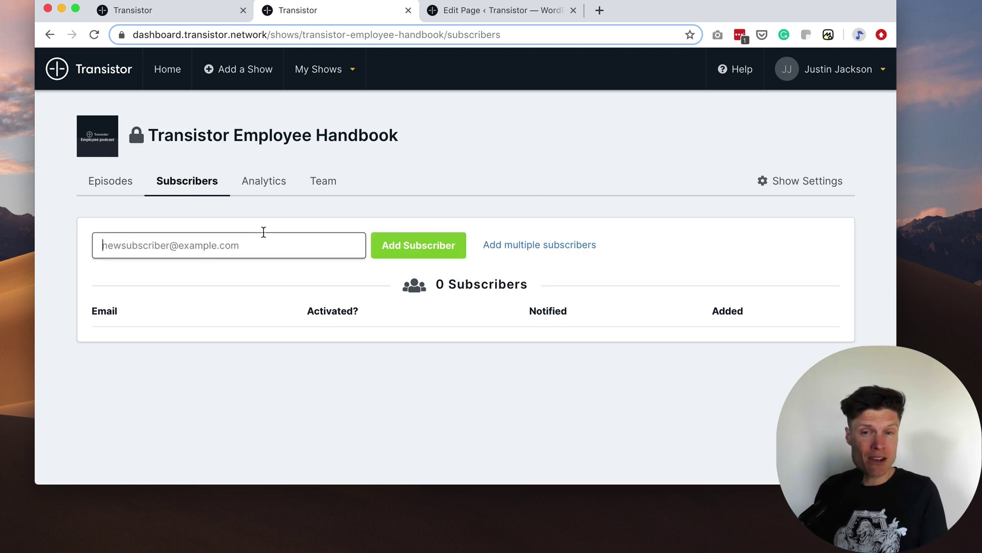
pyautogui.click(445, 248)
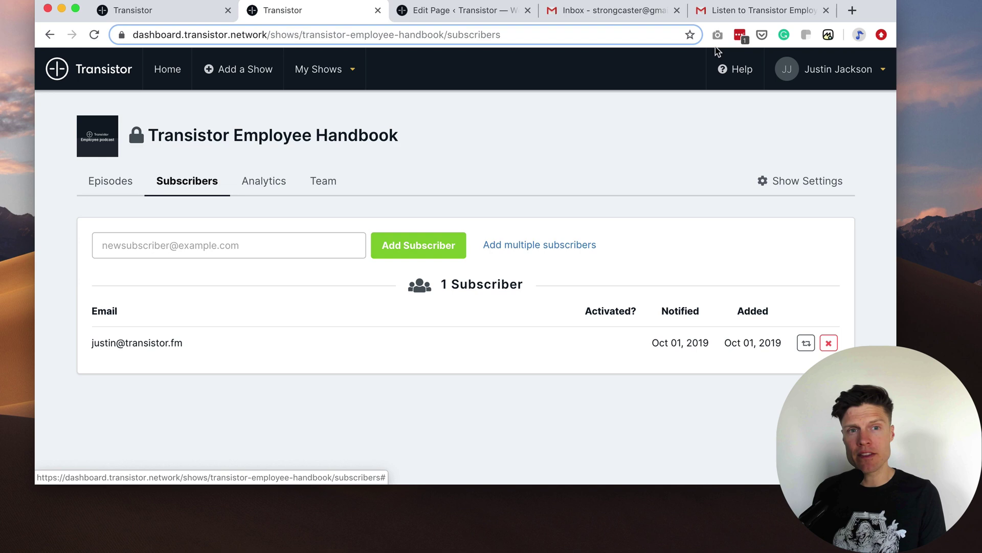
# Follow the Listening Instructions link in the Gmail invitation to the subscribe page.
pyautogui.click(766, 12)
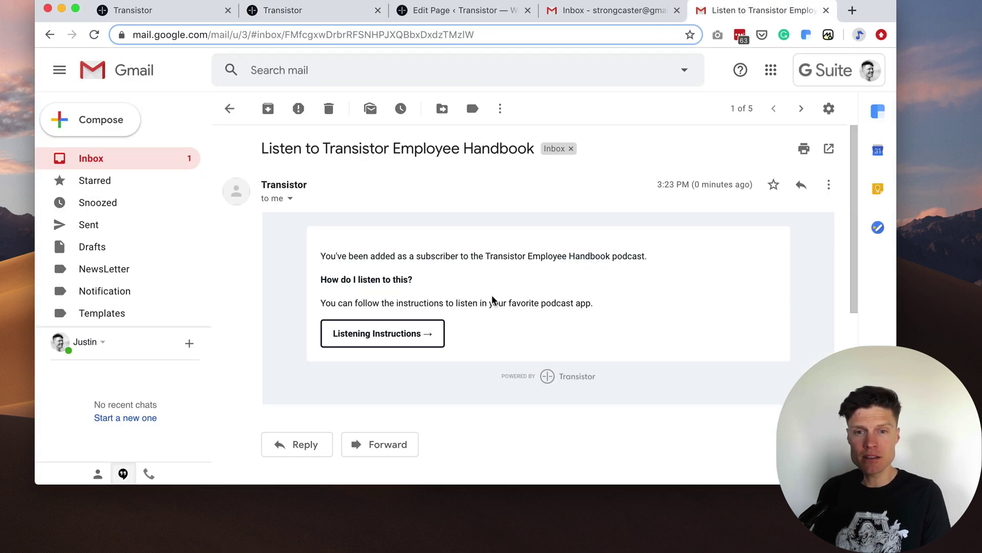
pyautogui.click(404, 340)
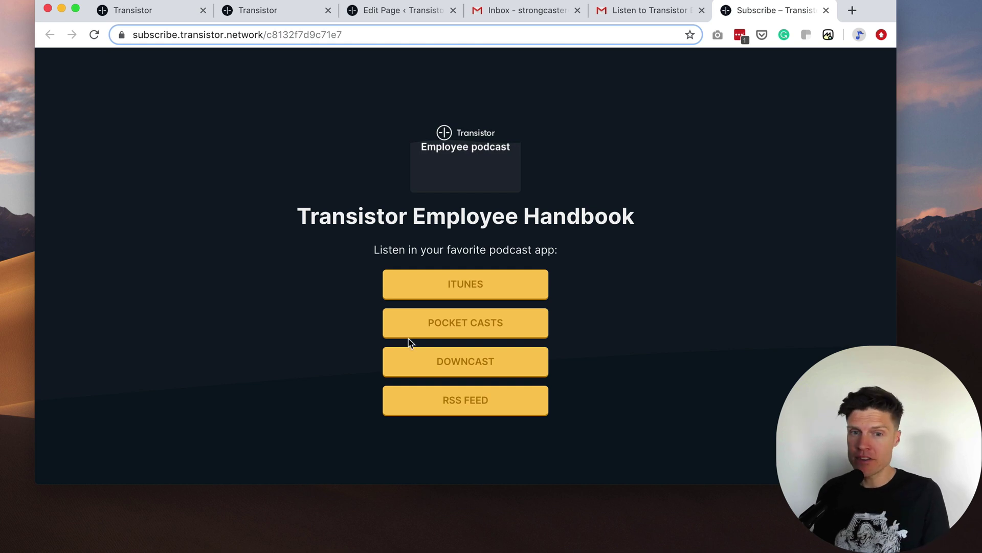
# Highlight the feed id in the page URL, then open the podcast in iTunes.
pyautogui.click(268, 35)
pyautogui.click(268, 36)
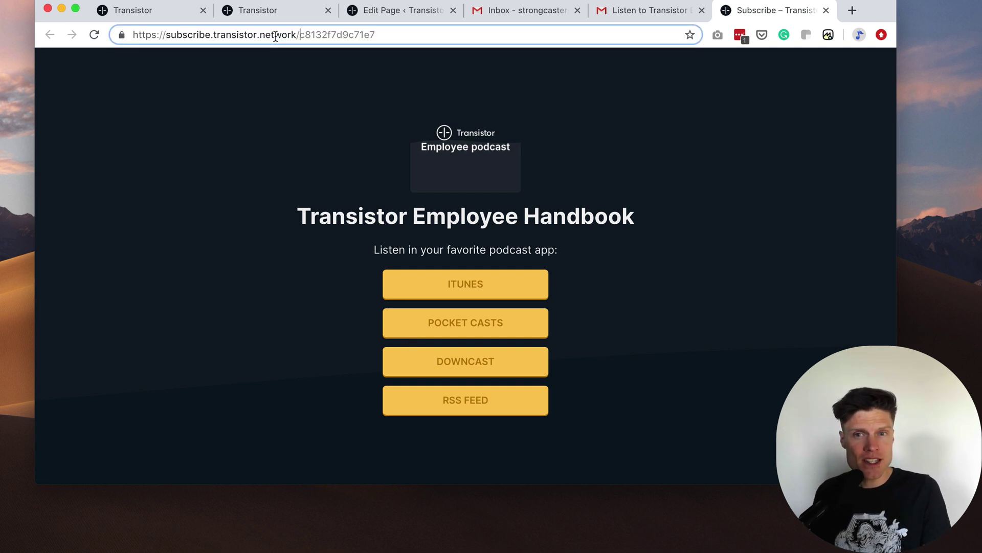
pyautogui.moveTo(300, 36); pyautogui.dragTo(447, 36)
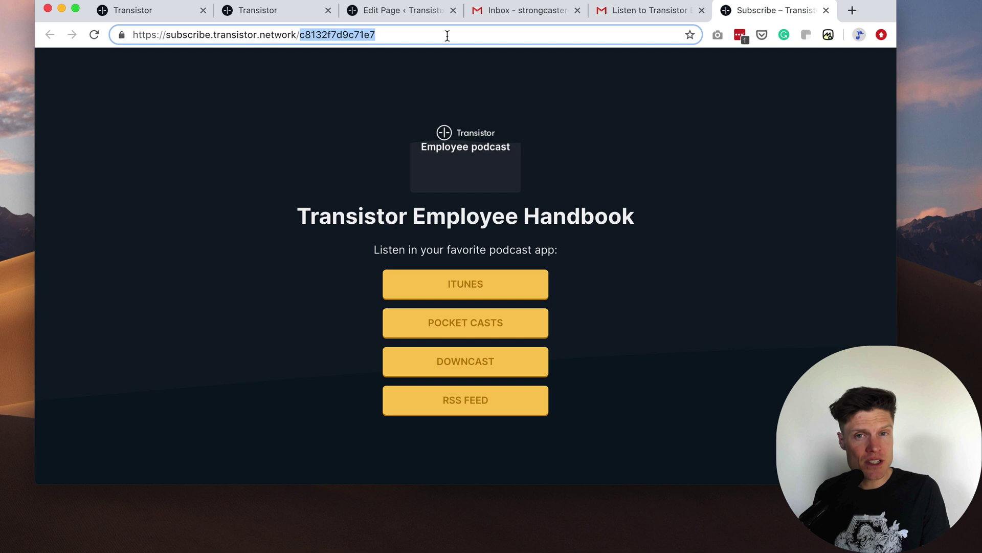
pyautogui.click(657, 261)
pyautogui.click(505, 284)
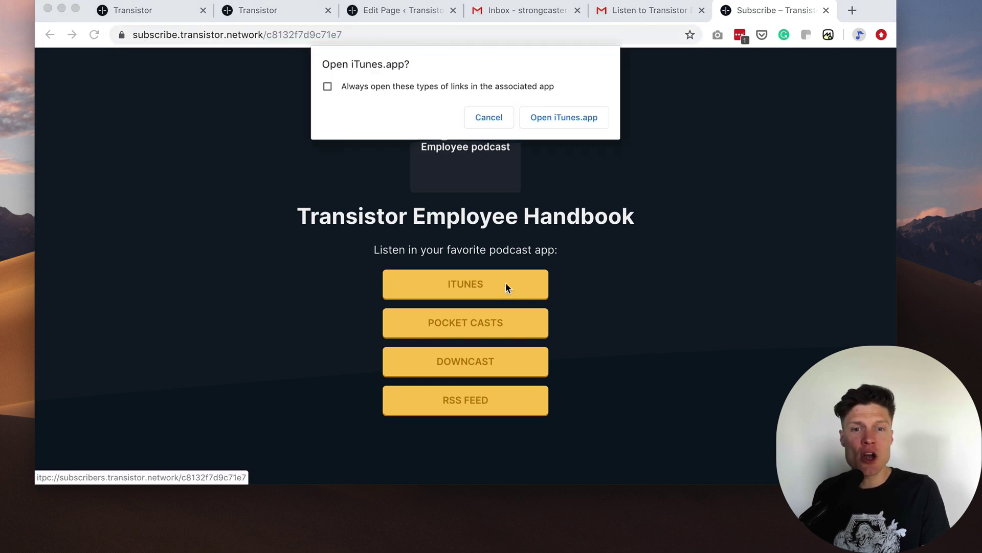
pyautogui.click(583, 121)
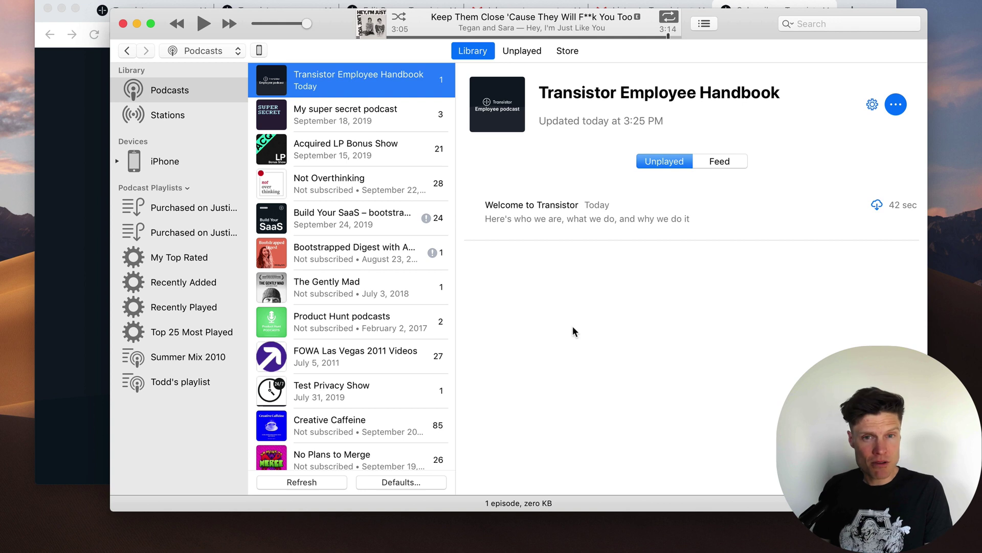
# Play the Welcome to Transistor episode in iTunes, toggling the sound mute.
pyautogui.moveTo(486, 213)
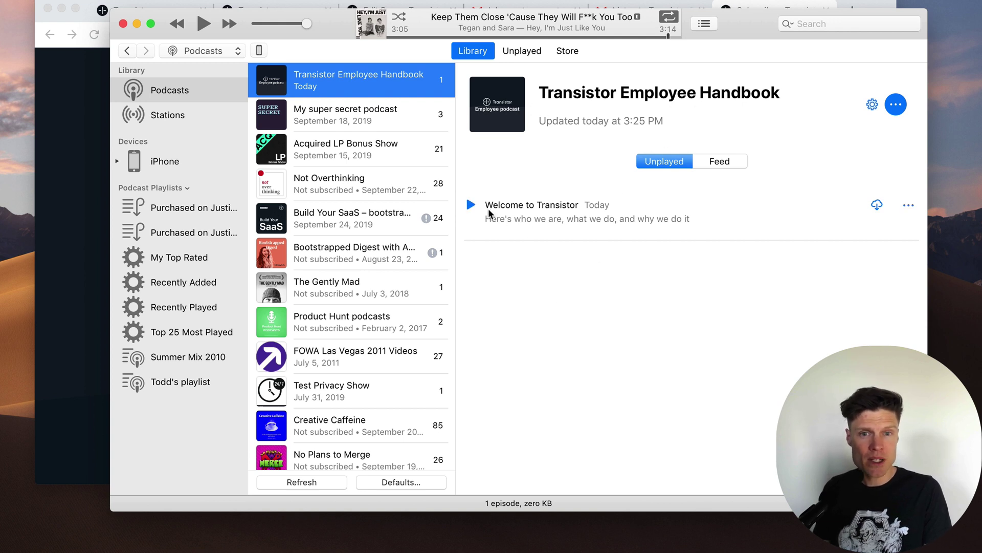
pyautogui.press('XF86AudioMute')
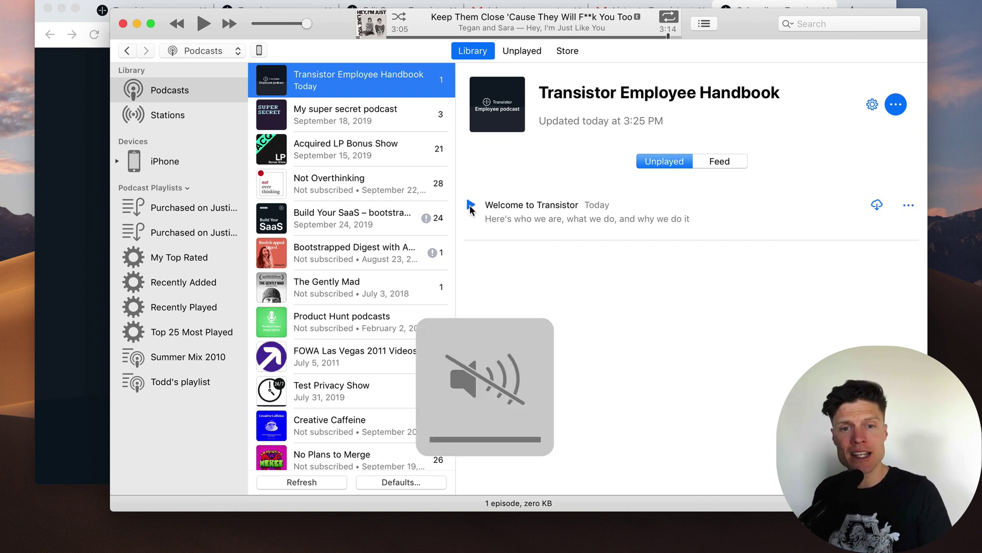
pyautogui.click(471, 207)
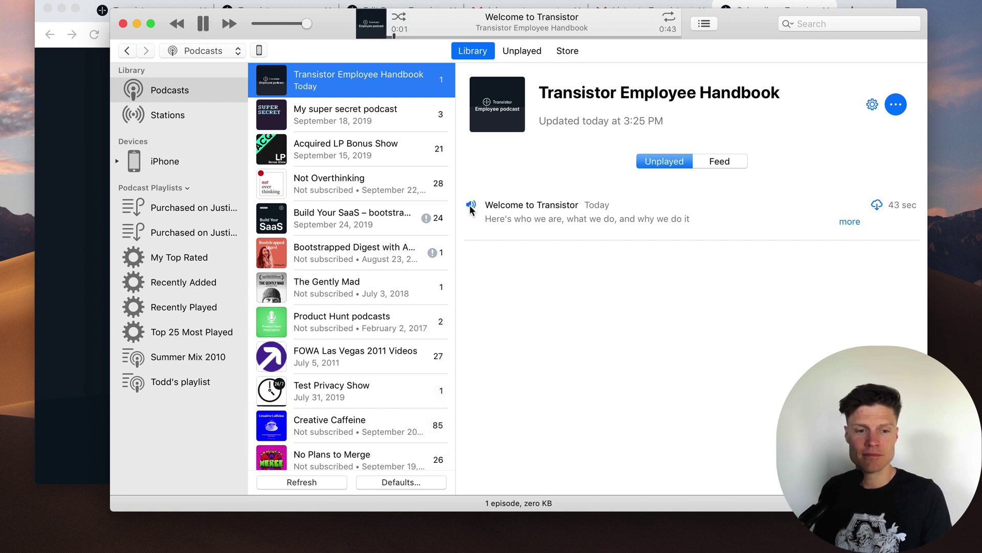
pyautogui.press('XF86AudioMute')
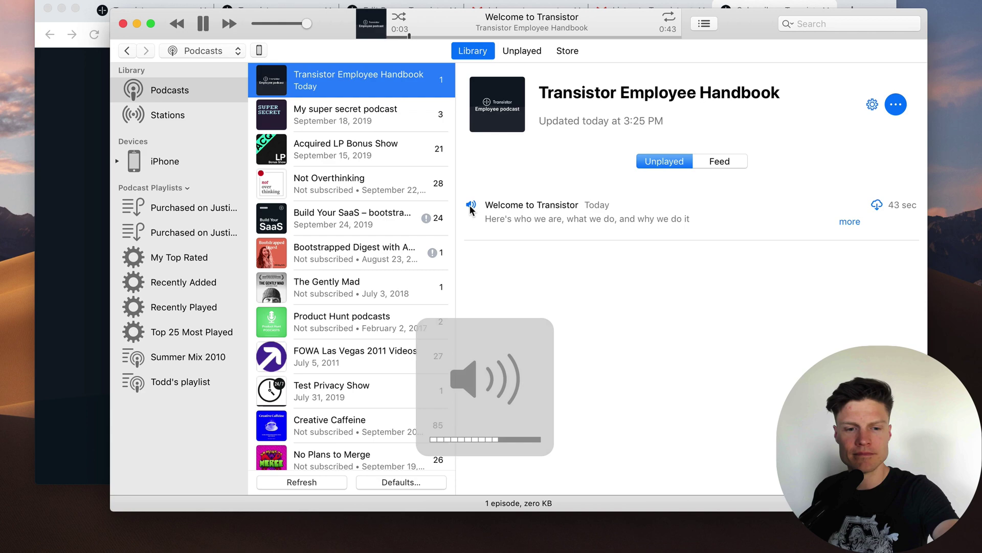
pyautogui.press('XF86AudioMute')
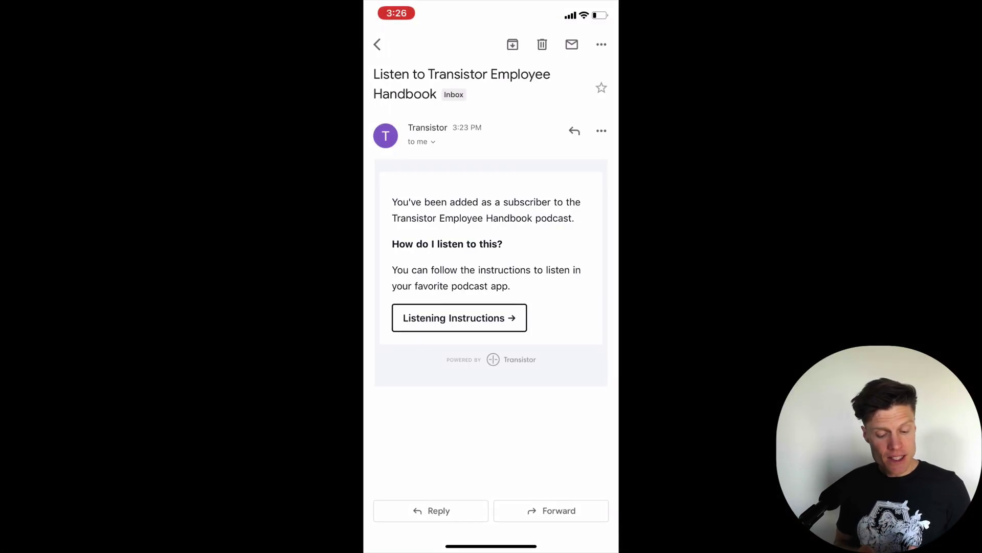
# From the iPhone invitation, open the listening page in Safari and subscribe via Overcast.
pyautogui.click(459, 318)
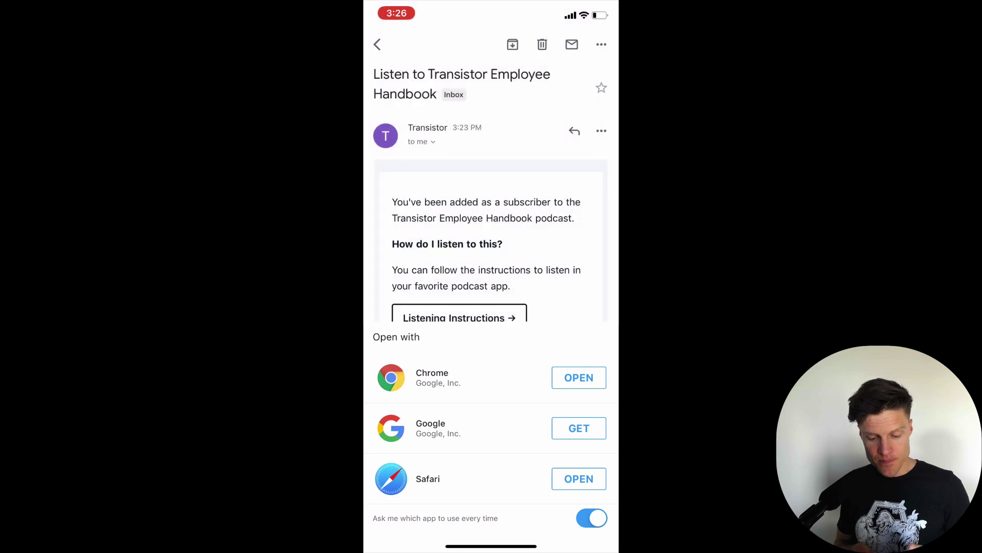
pyautogui.click(577, 476)
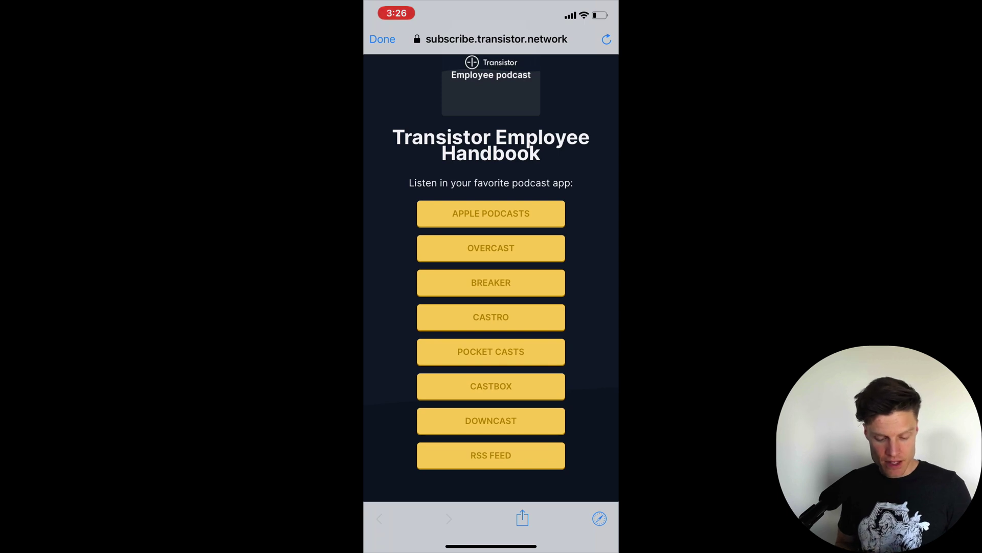
pyautogui.click(490, 248)
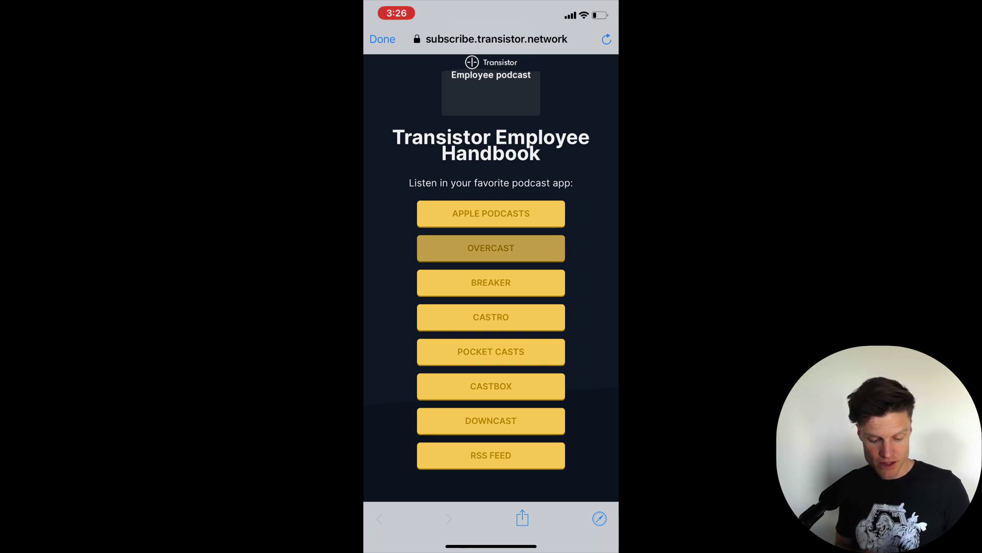
pyautogui.click(575, 287)
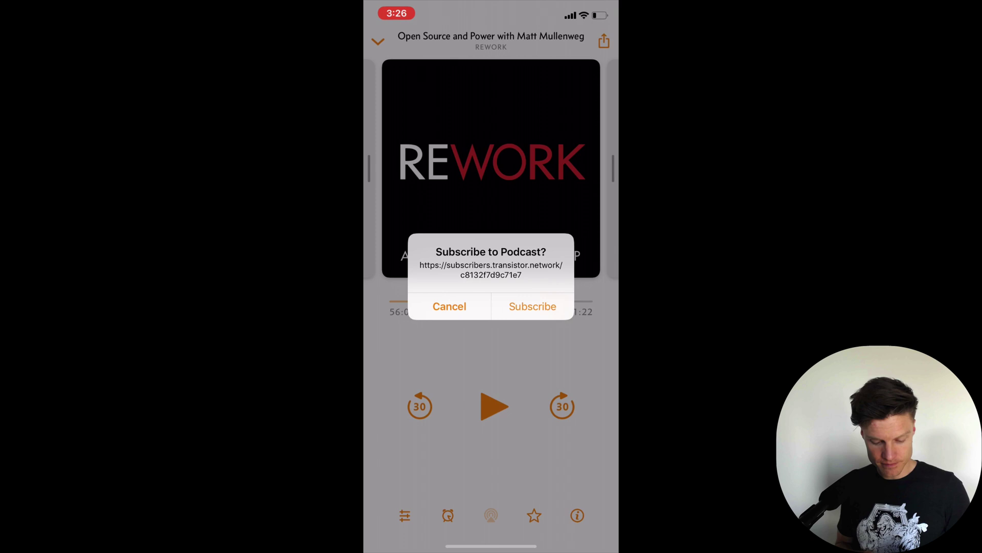
pyautogui.click(533, 305)
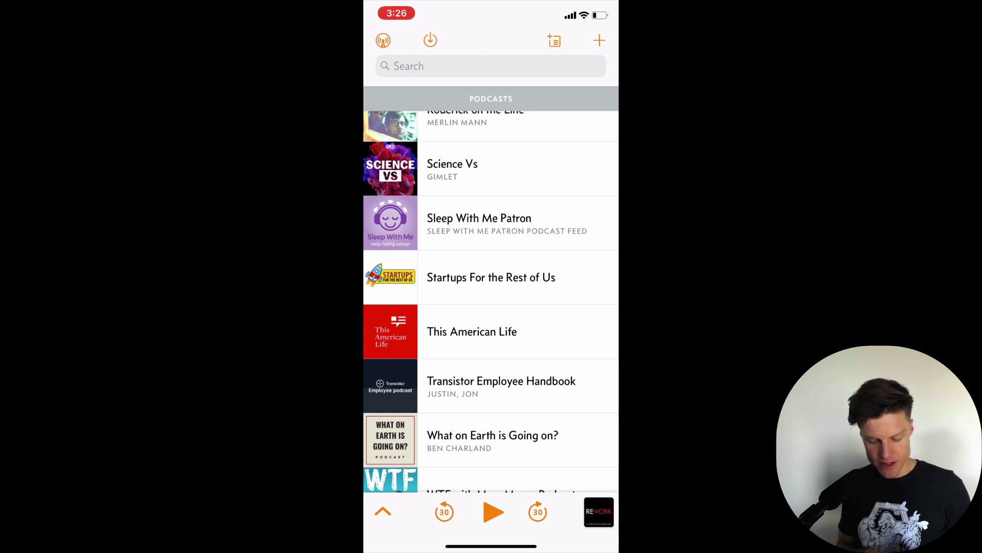
# Play Welcome to Transistor from the Transistor Employee Handbook podcast in Overcast.
pyautogui.click(492, 385)
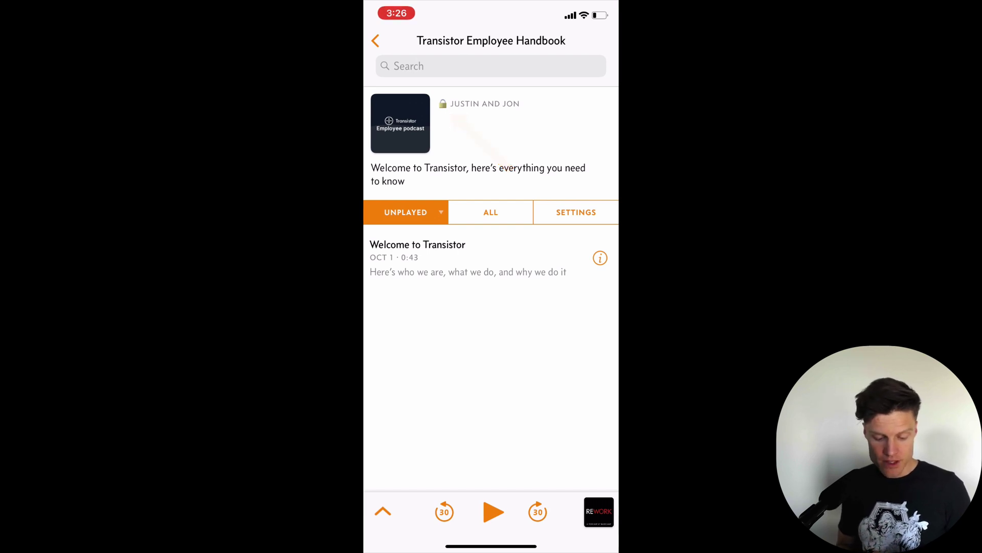
pyautogui.click(468, 258)
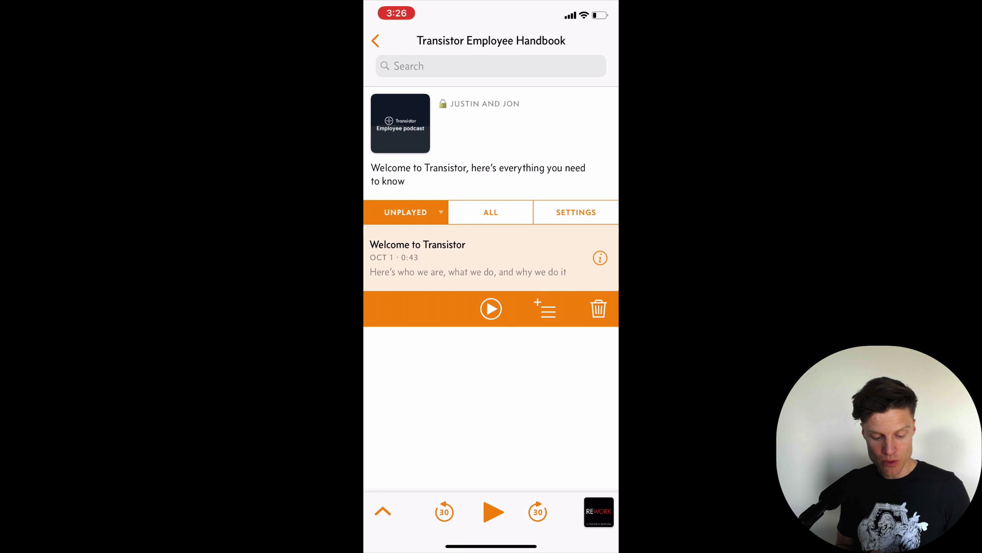
pyautogui.click(491, 307)
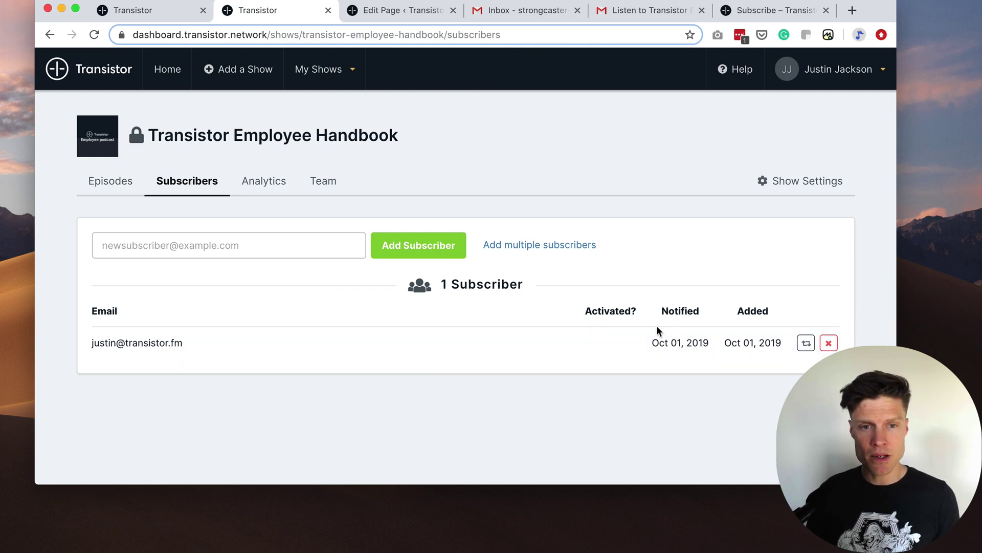
# Reload the subscribers list to see the activated subscriber, then remove it.
pyautogui.click(93, 34)
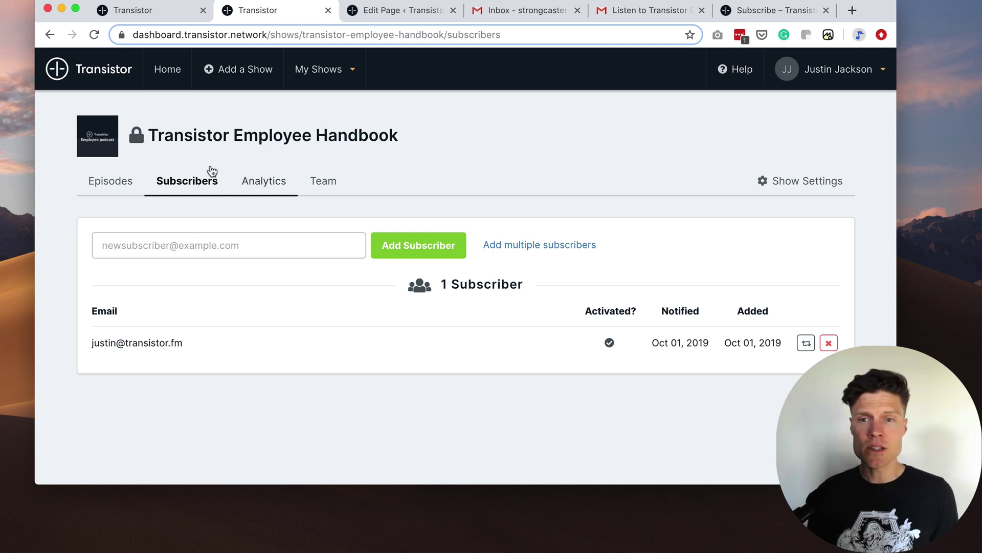
pyautogui.click(829, 344)
pyautogui.click(576, 109)
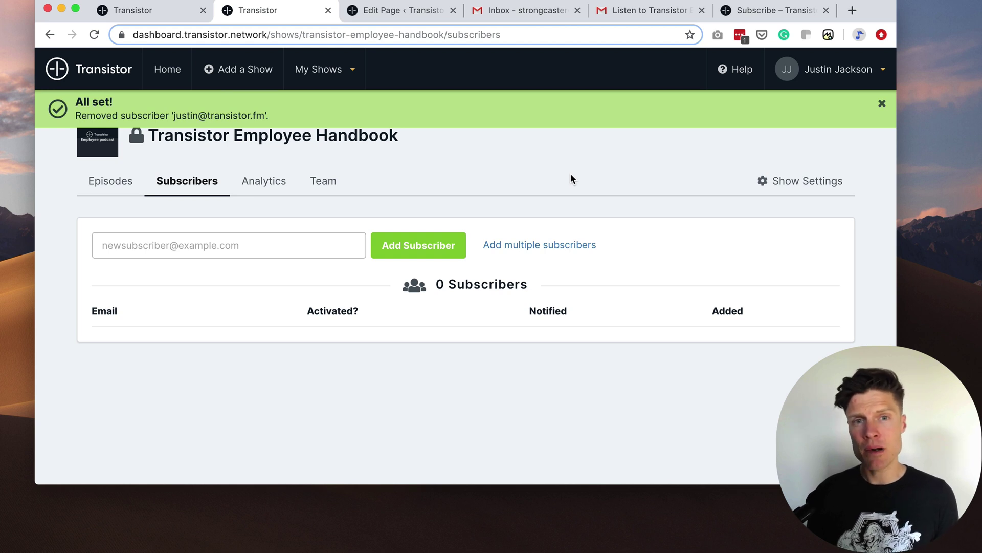
# Check the invite link now shows no access, create episode 2 'Our history', and refresh iTunes.
pyautogui.click(646, 10)
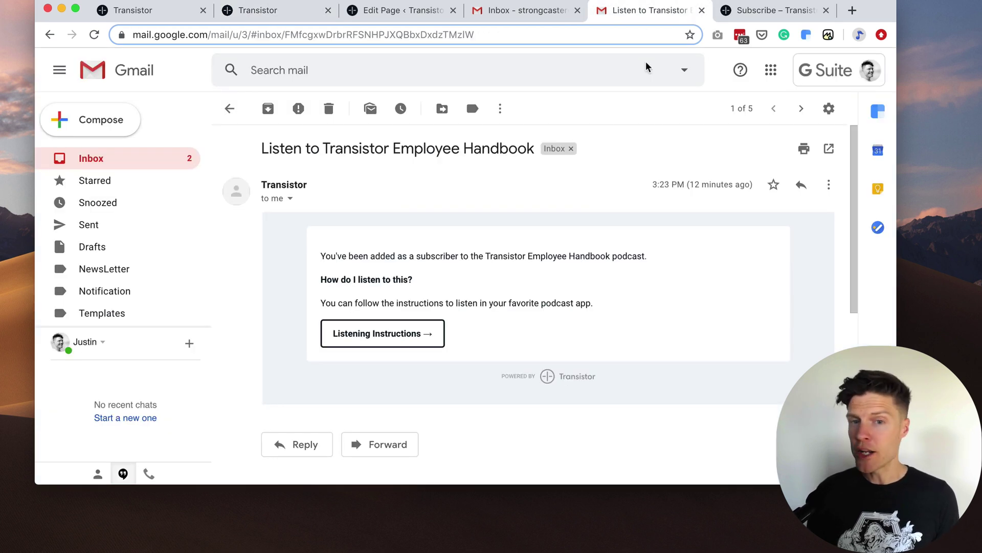
pyautogui.click(390, 333)
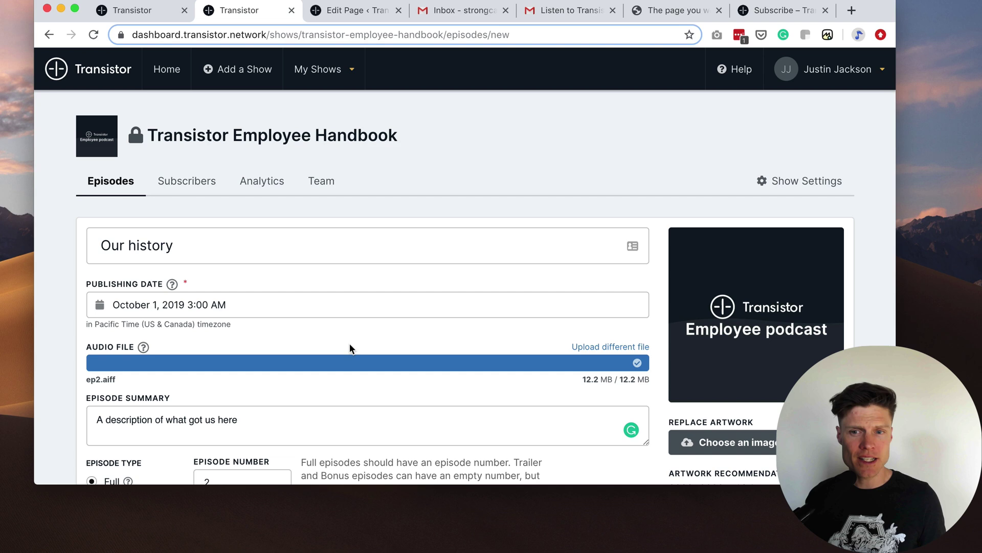
pyautogui.scroll(-7, 254, 260)
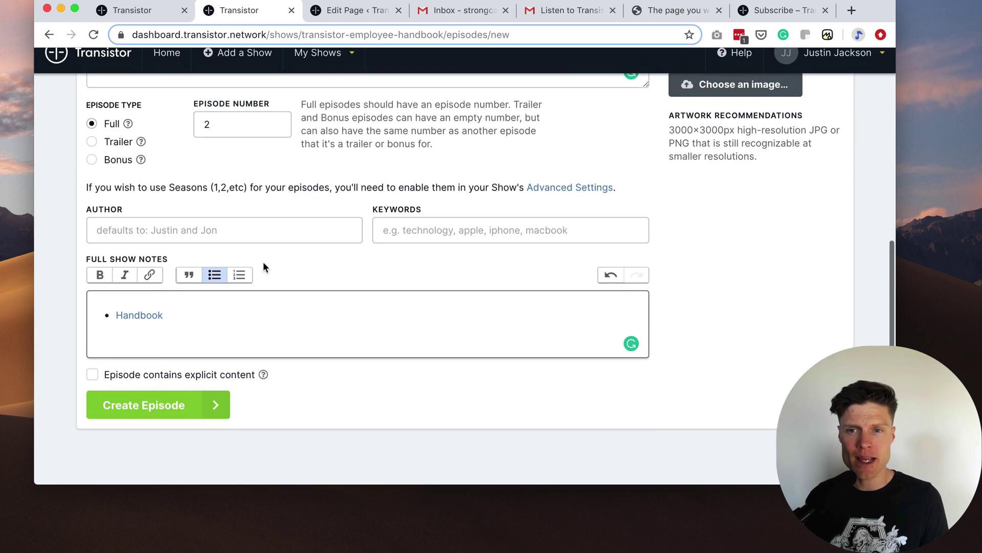
pyautogui.click(166, 422)
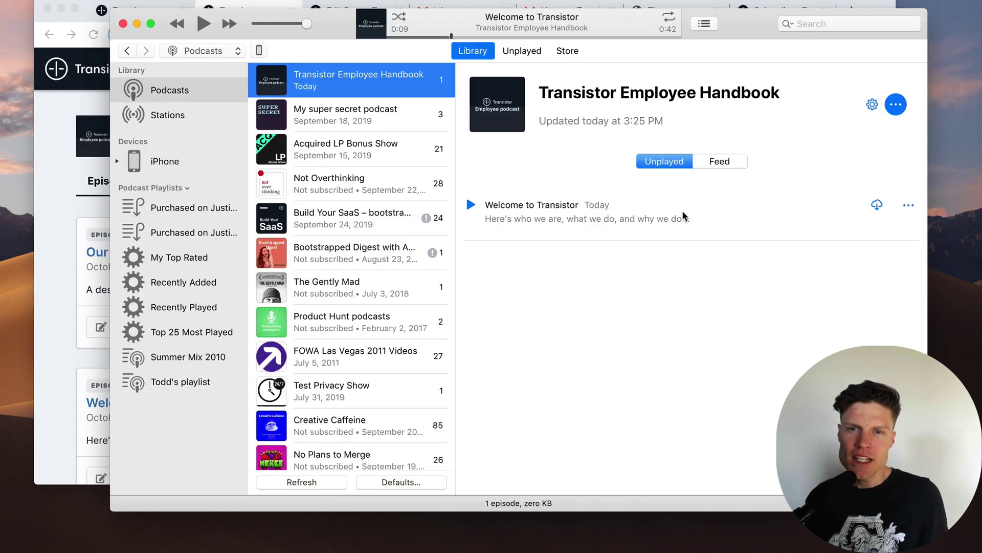
pyautogui.click(896, 105)
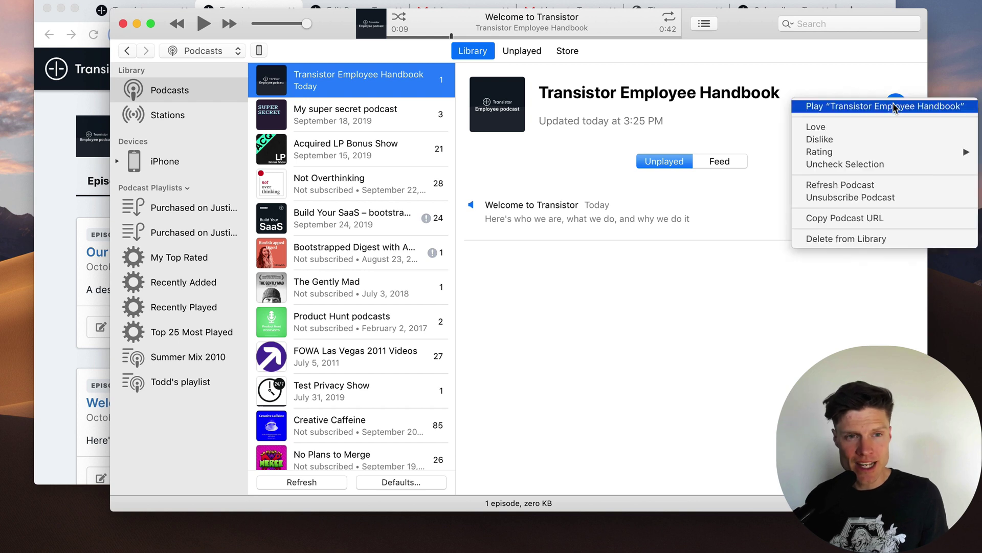
pyautogui.click(885, 188)
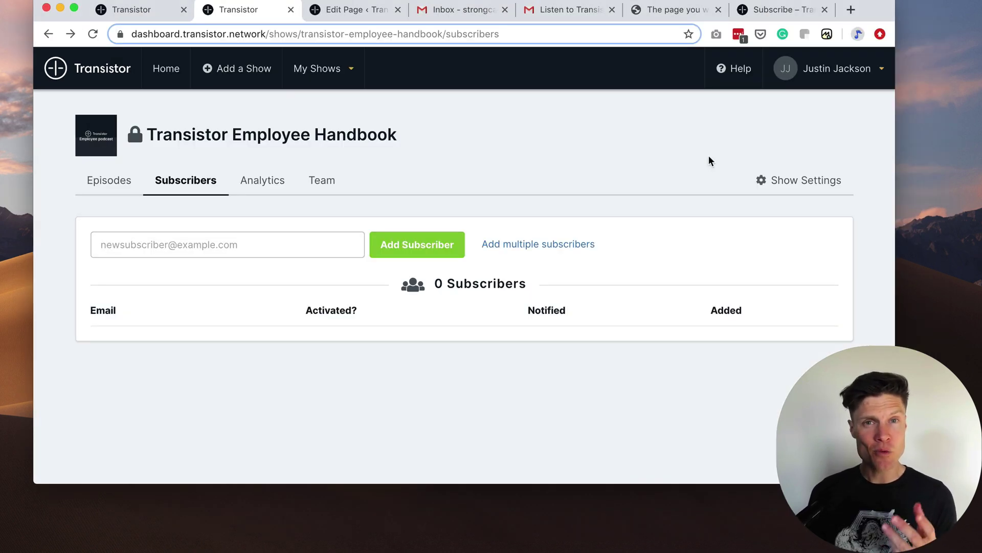
# Import employees.csv and add its six employees as subscribers to the handbook podcast.
pyautogui.click(550, 246)
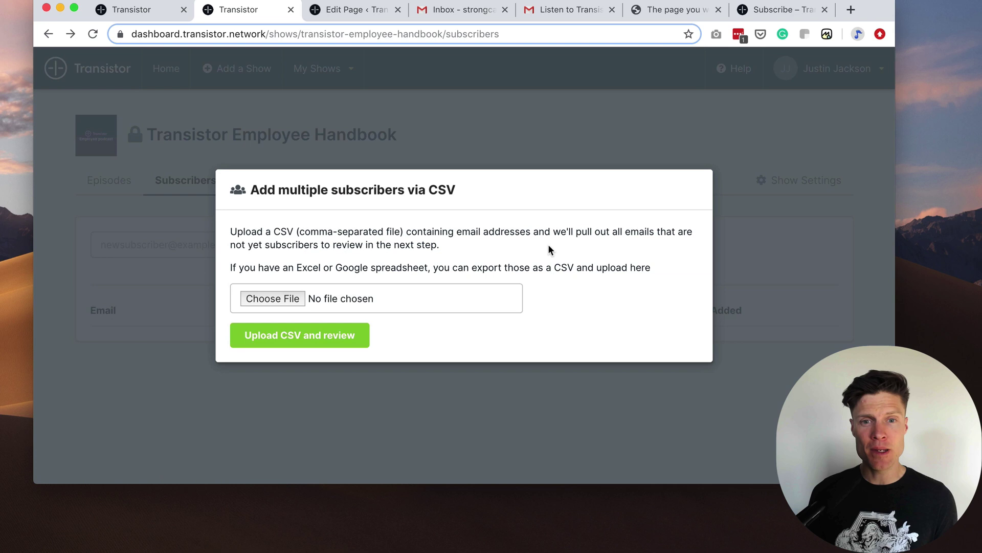
pyautogui.click(276, 296)
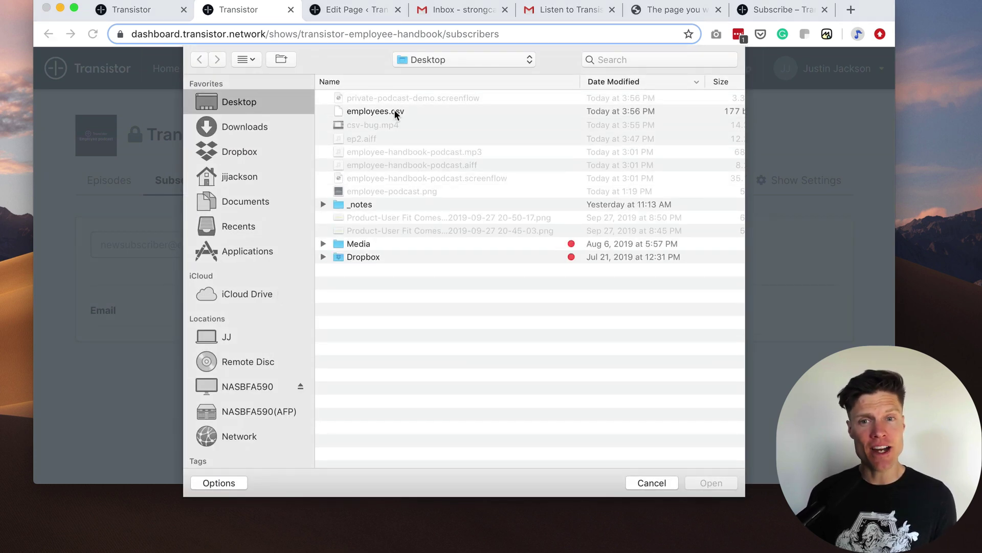
pyautogui.click(396, 111)
pyautogui.click(711, 482)
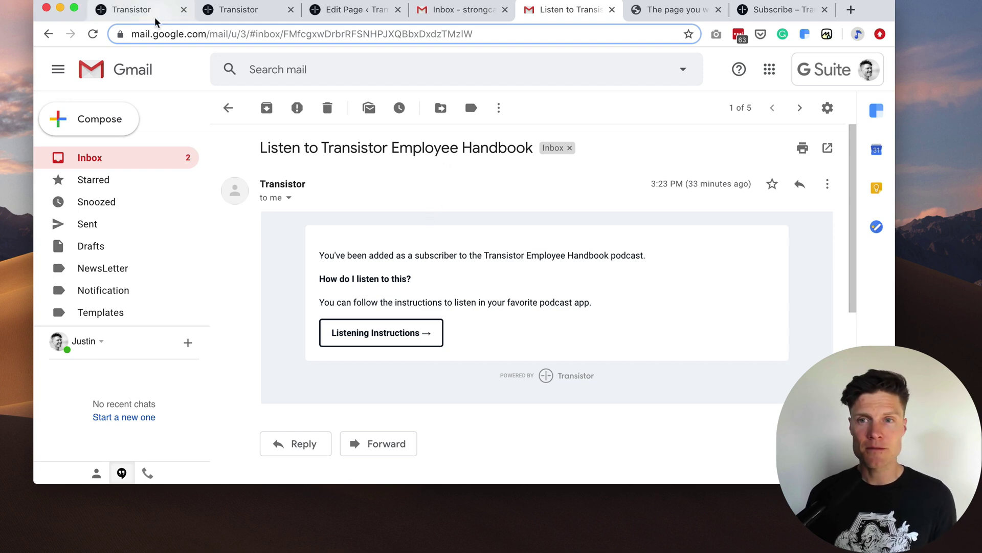
pyautogui.click(232, 9)
pyautogui.click(163, 407)
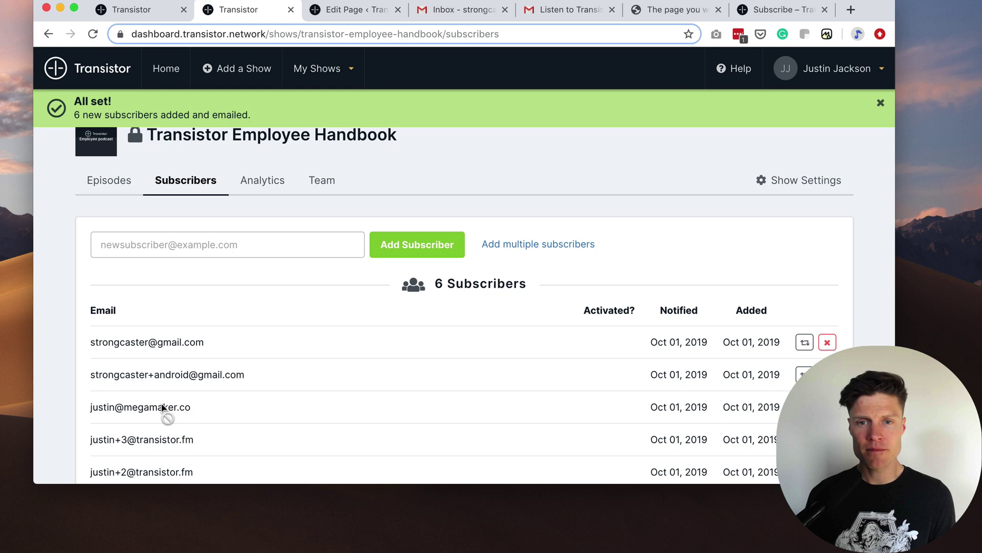
pyautogui.scroll(-3, 370, 400)
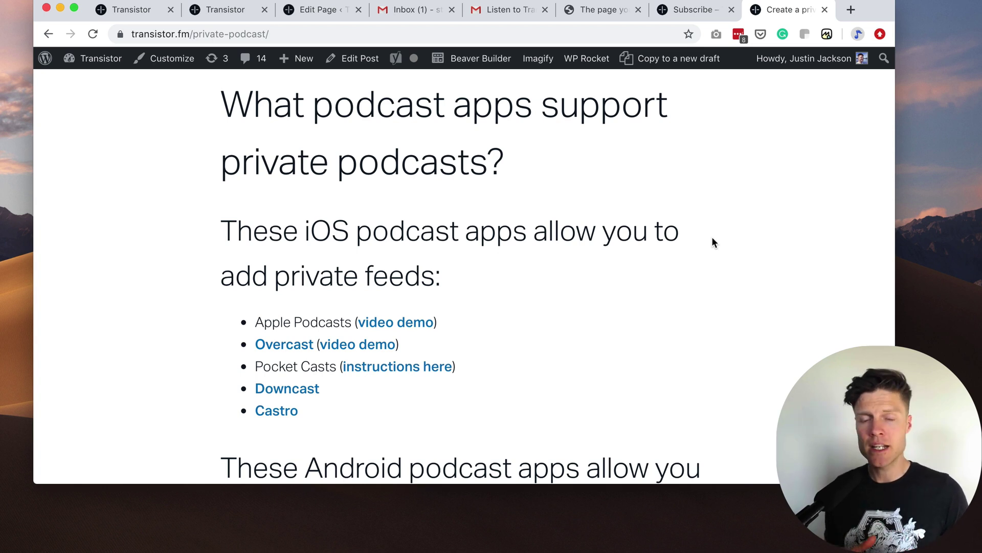
pyautogui.scroll(-5, 713, 245)
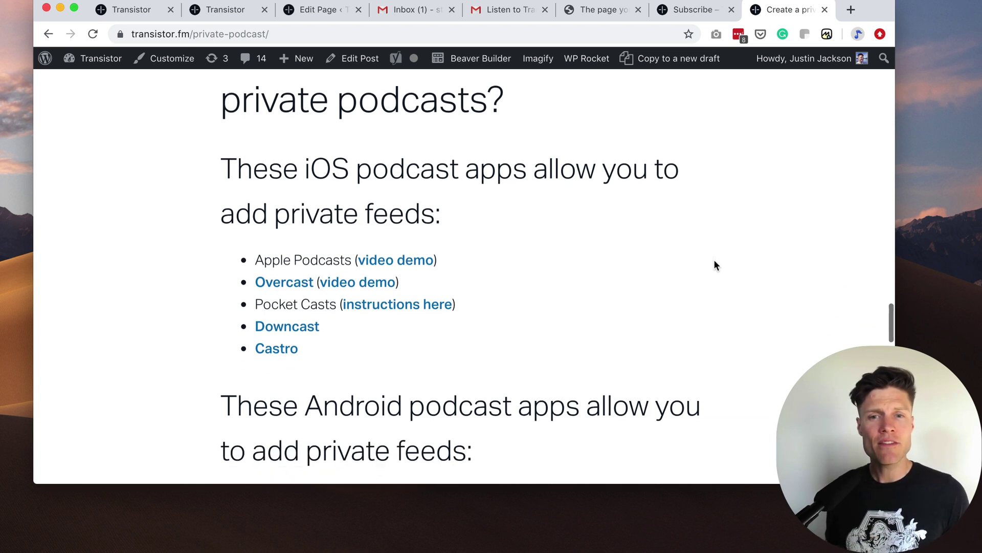
pyautogui.scroll(-1, 716, 259)
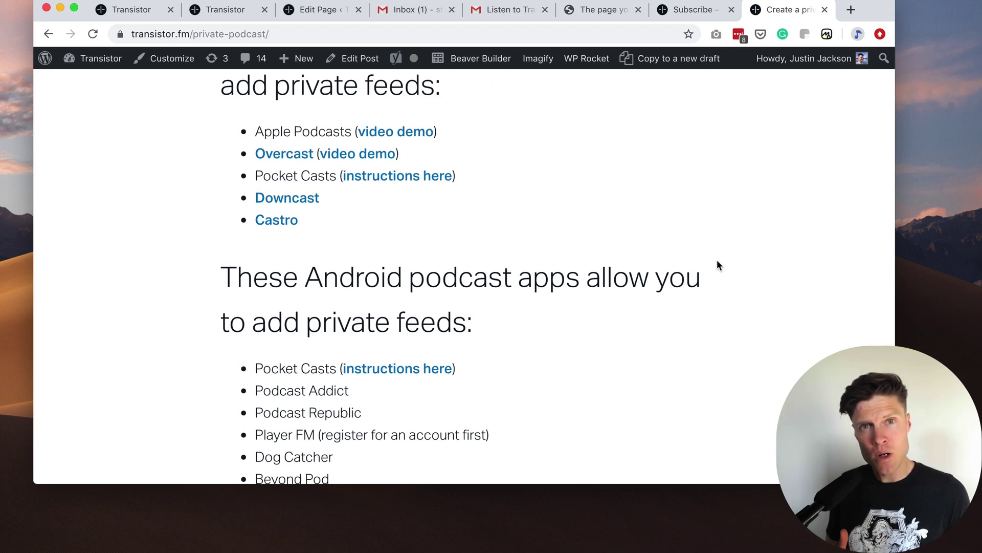
pyautogui.scroll(-3, 717, 260)
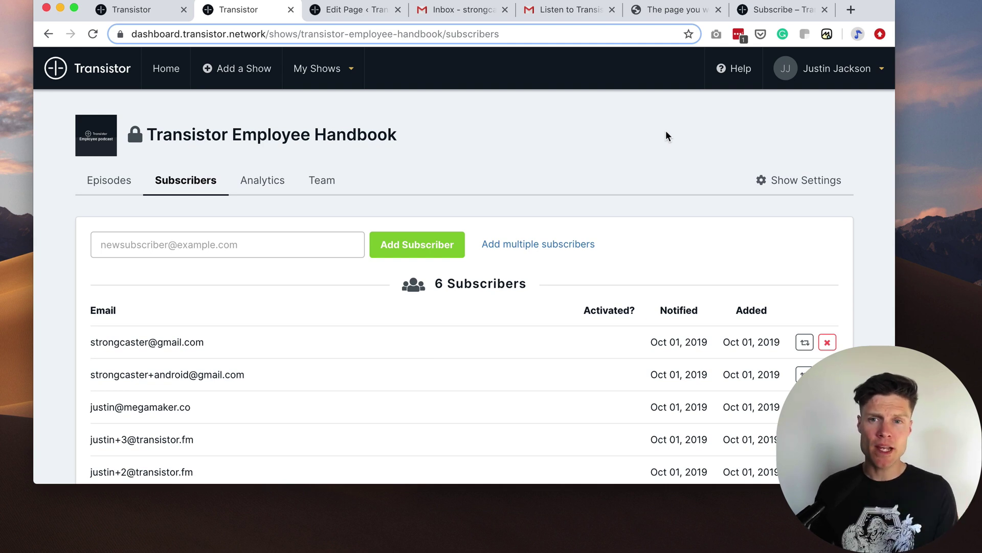
# Copy the dark-theme embed code for Episode 2: Our history and return to WordPress.
pyautogui.click(115, 187)
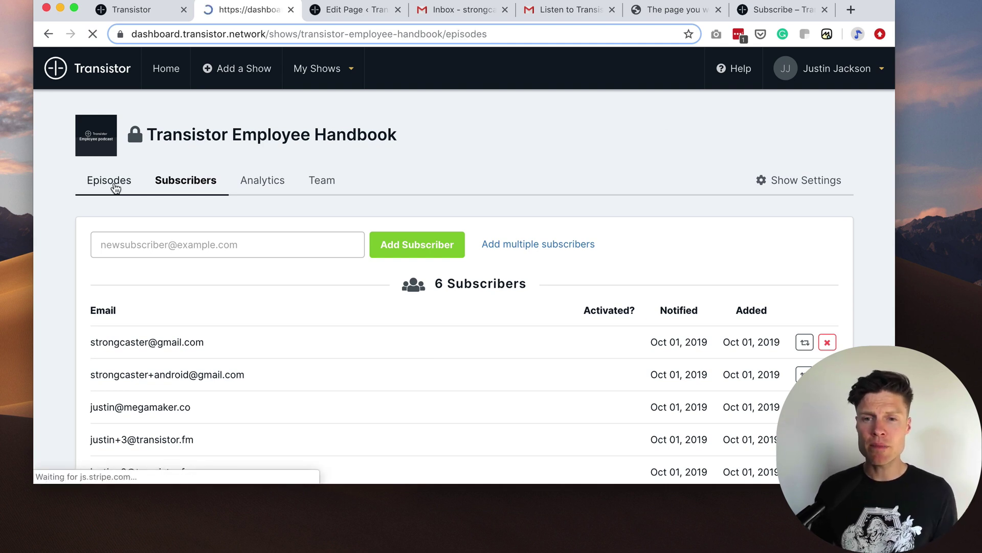
pyautogui.click(186, 327)
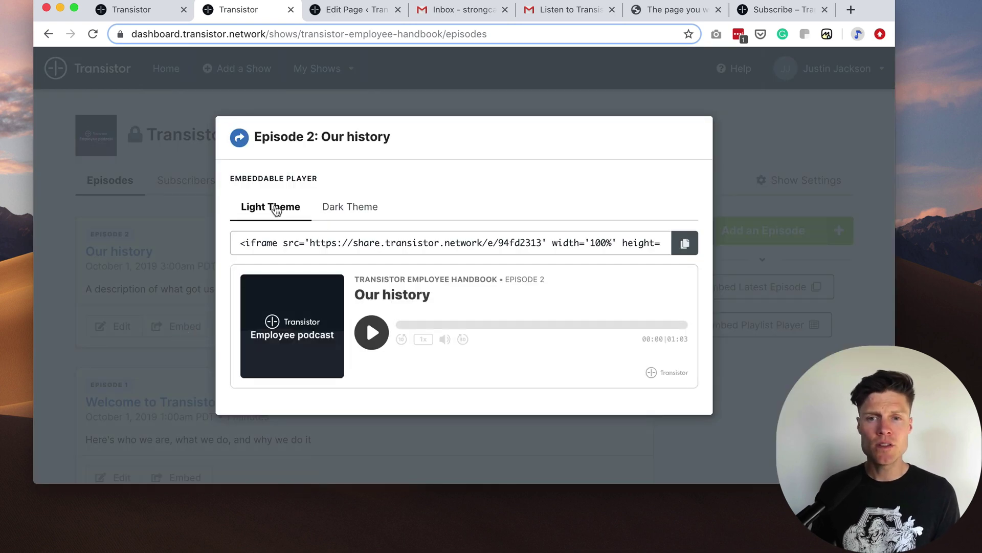
pyautogui.click(323, 209)
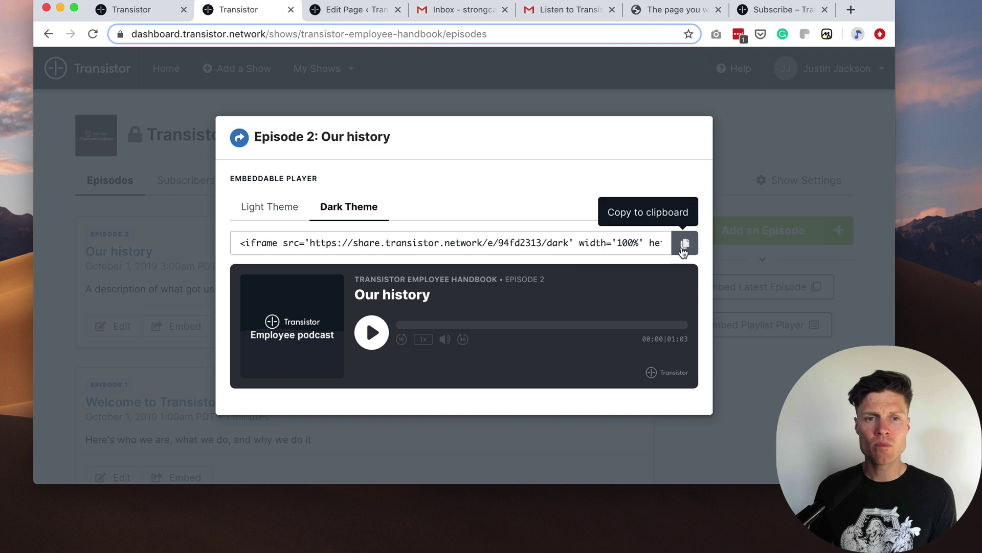
pyautogui.click(684, 243)
pyautogui.click(353, 10)
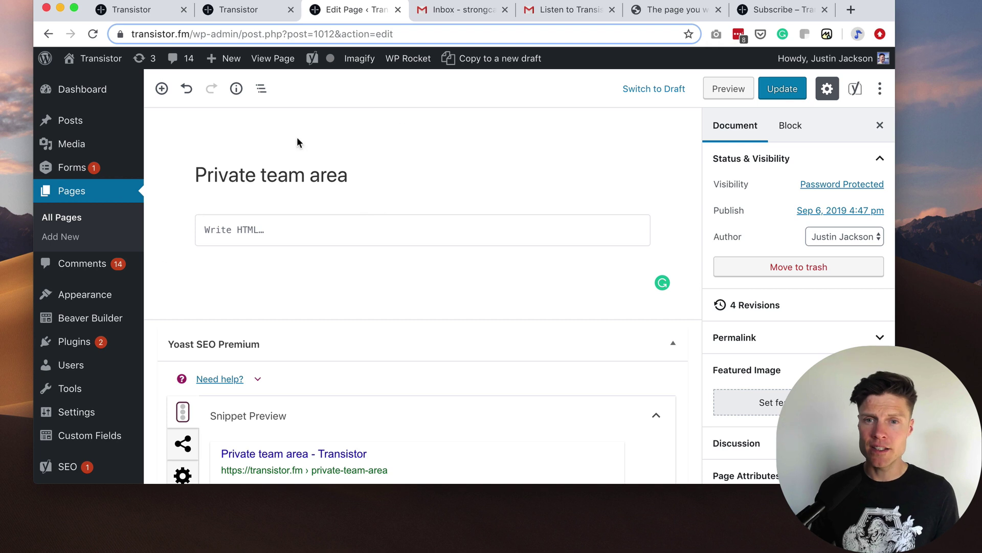
# Paste the episode embed code into the Private team area page's empty HTML block.
pyautogui.click(271, 235)
pyautogui.hotkey('ctrl', 'v')
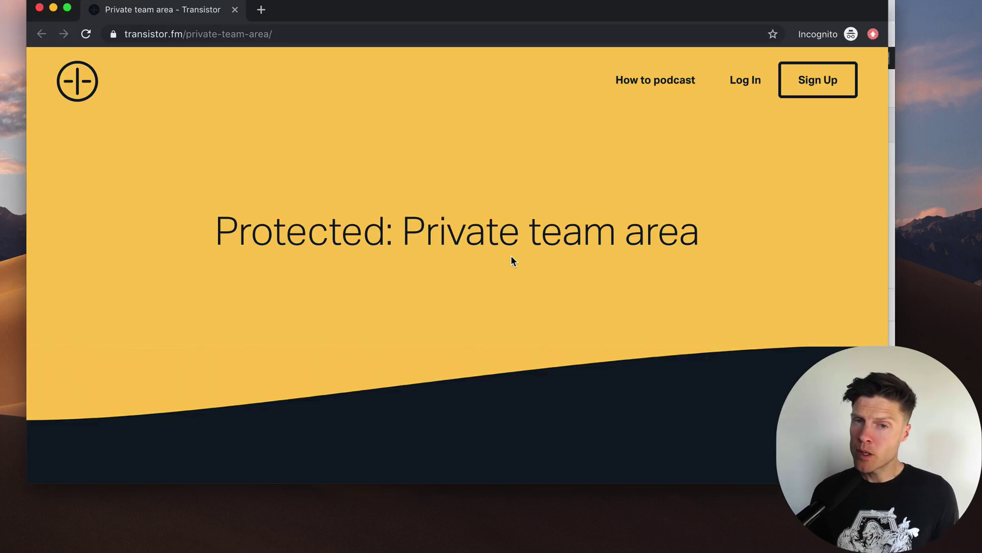
# Unlock the password-protected Private team area page with its page password.
pyautogui.scroll(-6, 526, 266)
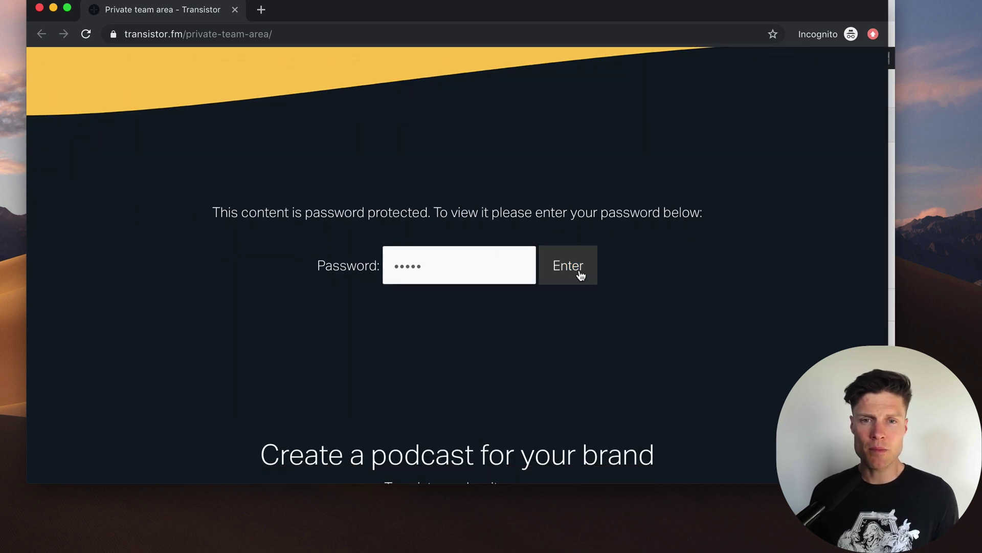
pyautogui.click(580, 275)
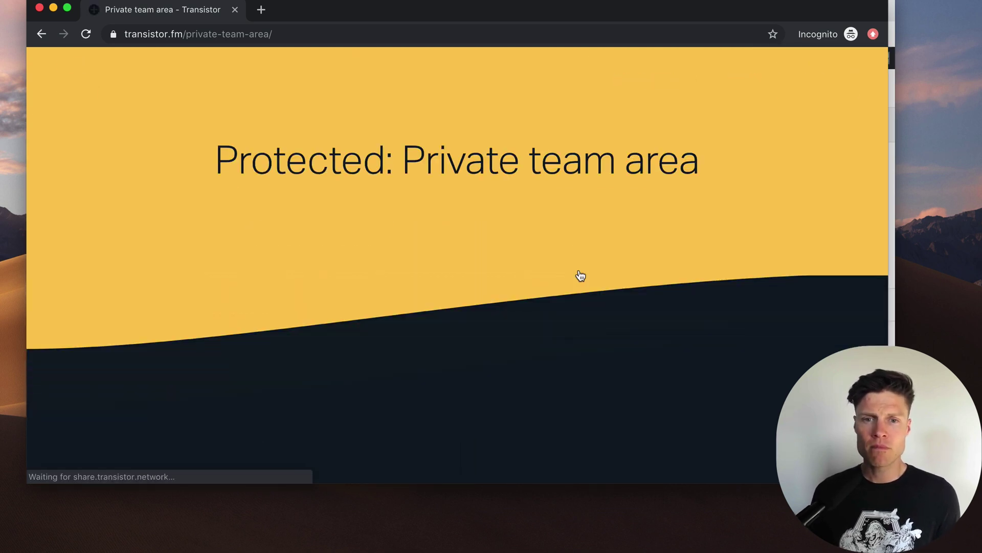
pyautogui.scroll(-5, 581, 275)
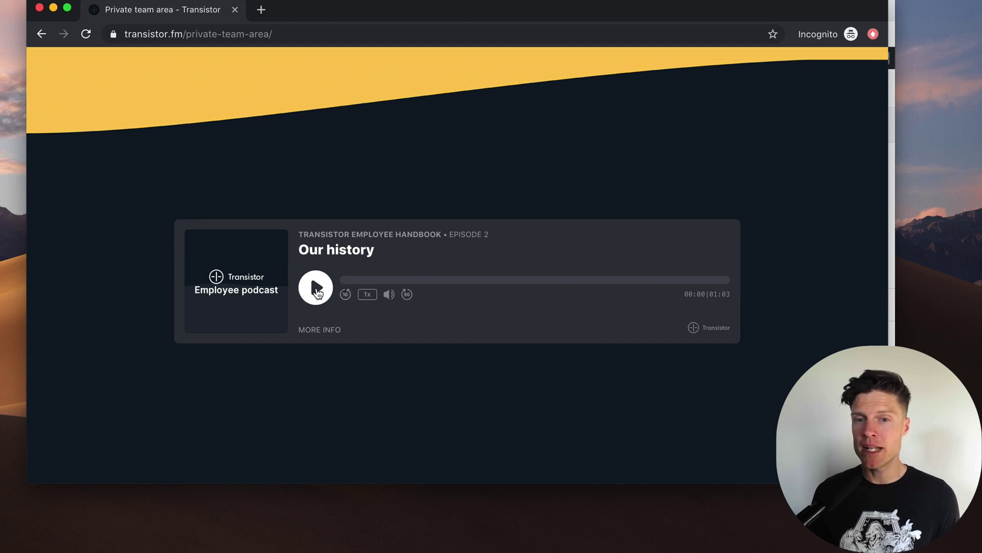
# Play and pause the embedded Our history player, both on the live page and in the preview.
pyautogui.click(316, 290)
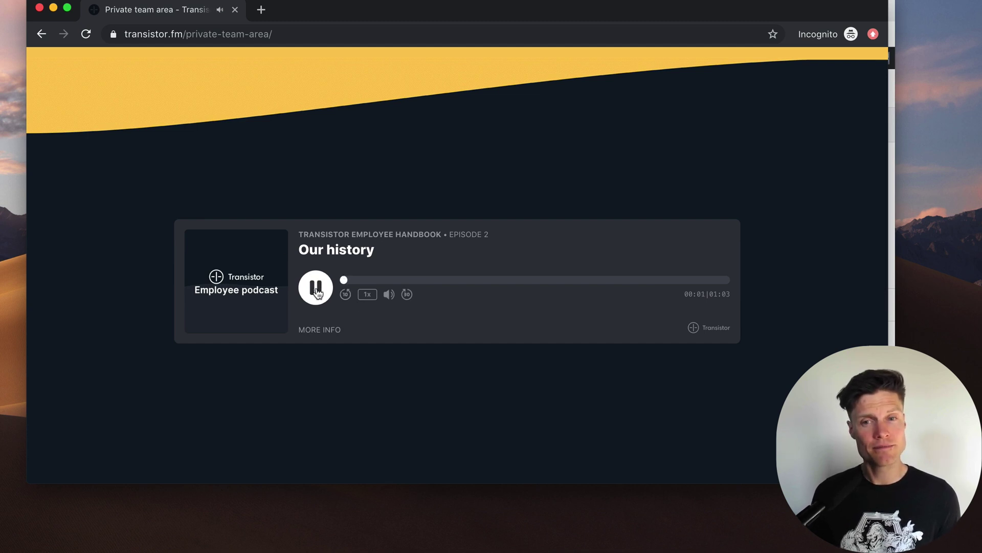
pyautogui.click(317, 289)
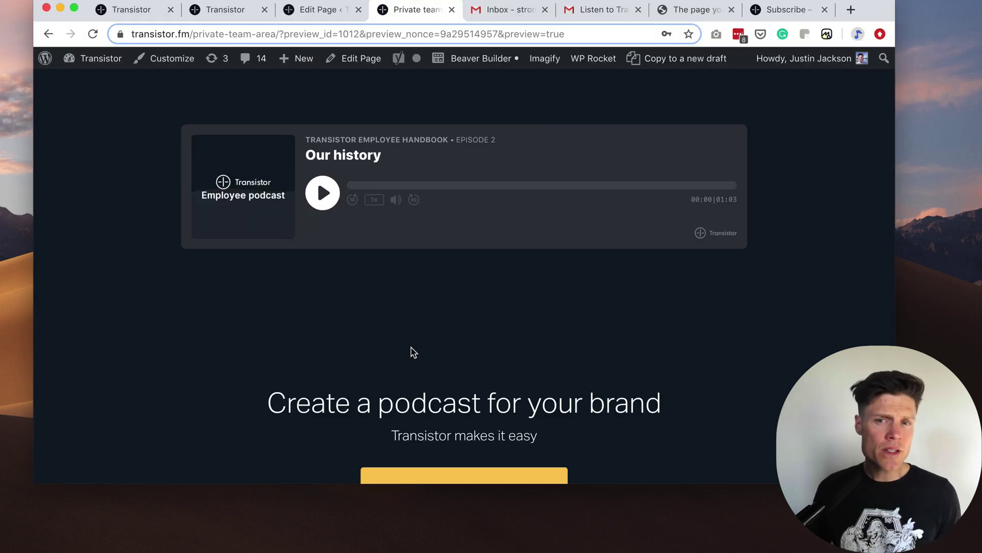
pyautogui.moveTo(368, 213)
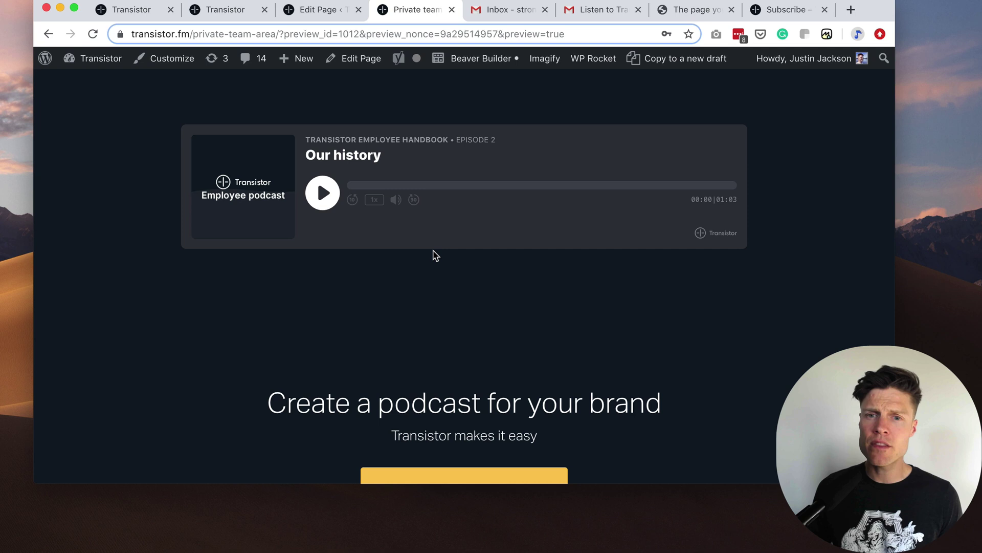
pyautogui.click(323, 203)
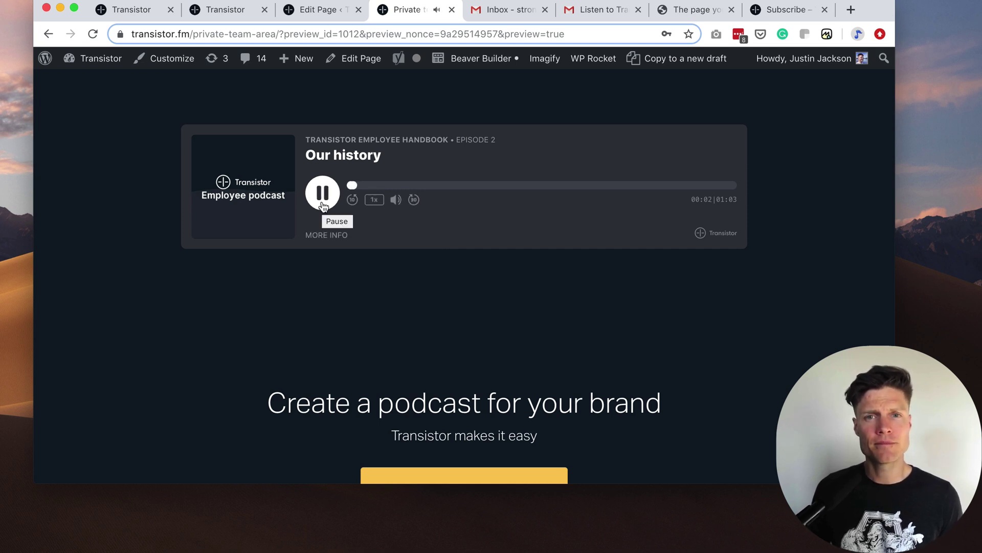
pyautogui.click(322, 204)
# Review the Employee Handbook analytics: 6 subscribers, 16.7% activated, episode breakdown and popular players.
pyautogui.press('super+2')
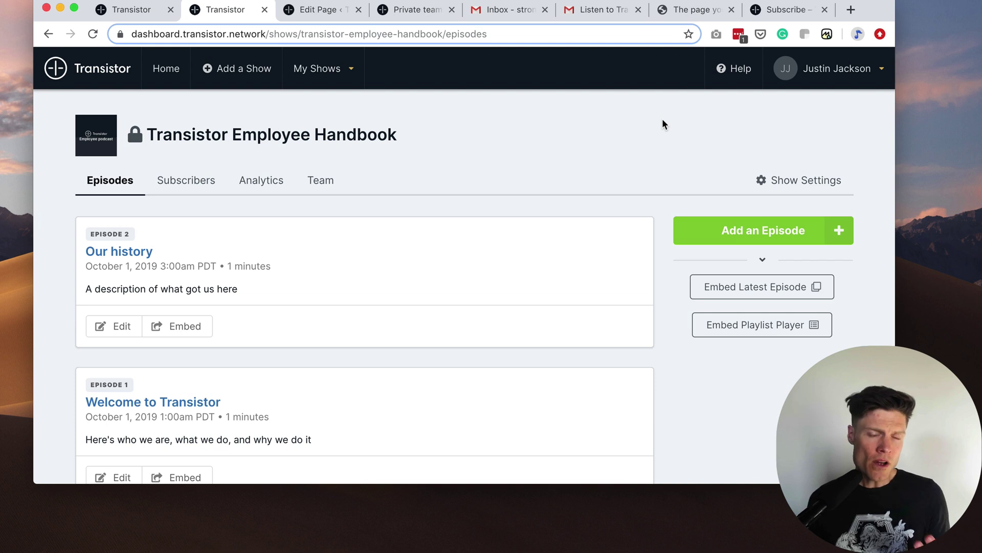
pyautogui.click(272, 192)
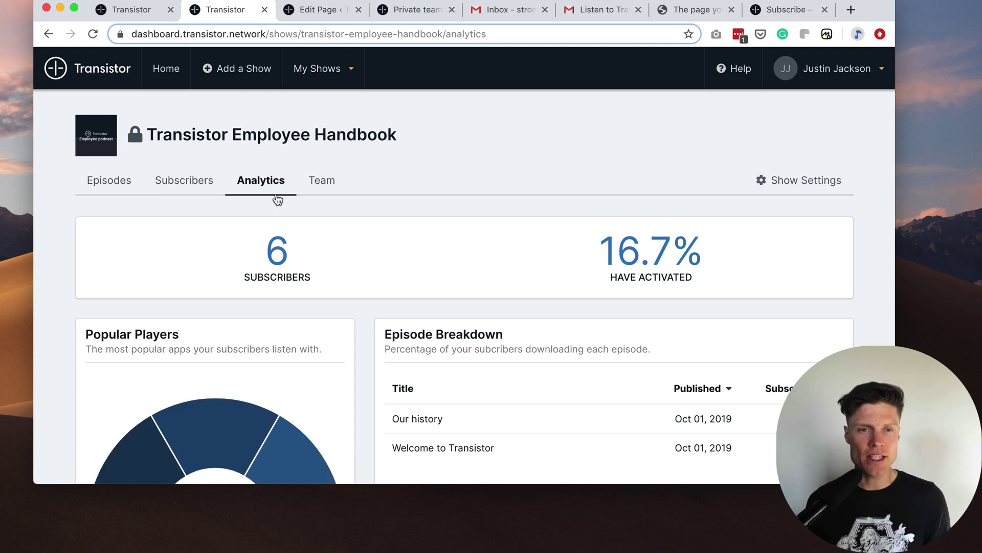
pyautogui.scroll(-3, 347, 235)
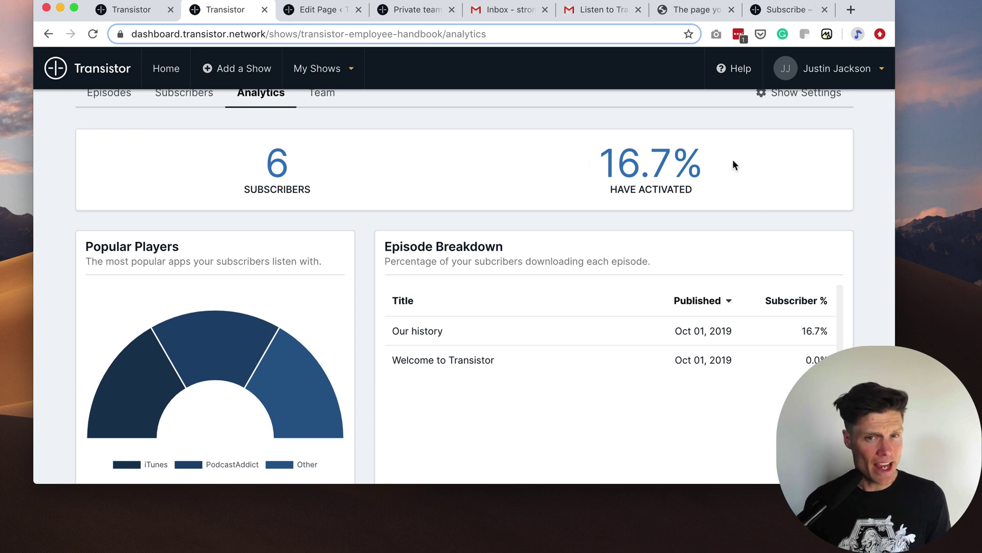
pyautogui.scroll(-1, 587, 271)
pyautogui.scroll(-3, 586, 269)
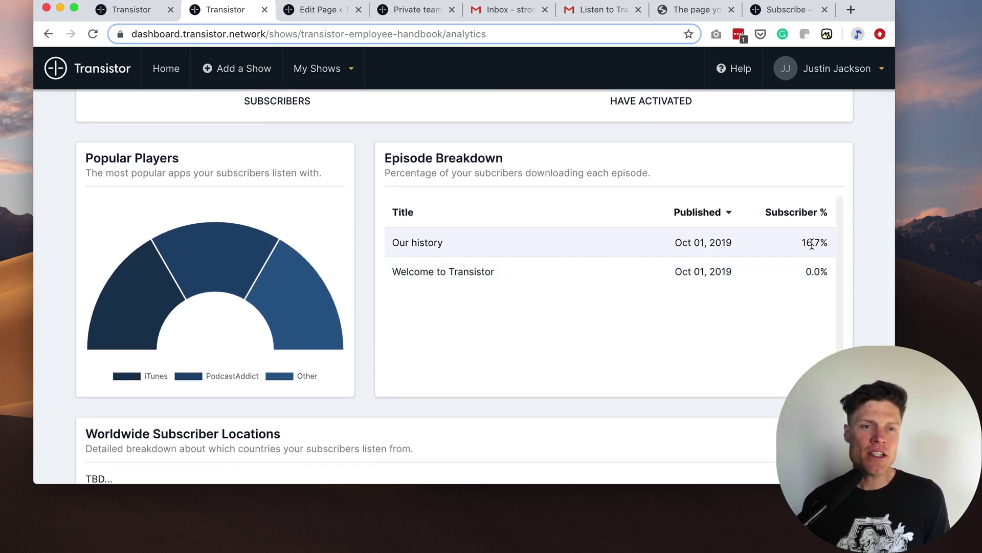
pyautogui.scroll(-1, 811, 244)
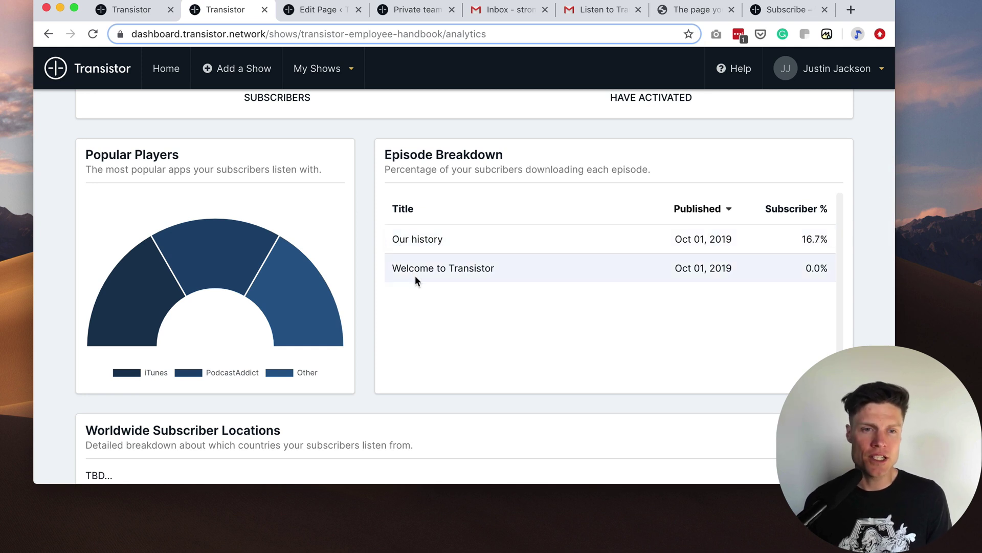
pyautogui.scroll(-1, 415, 276)
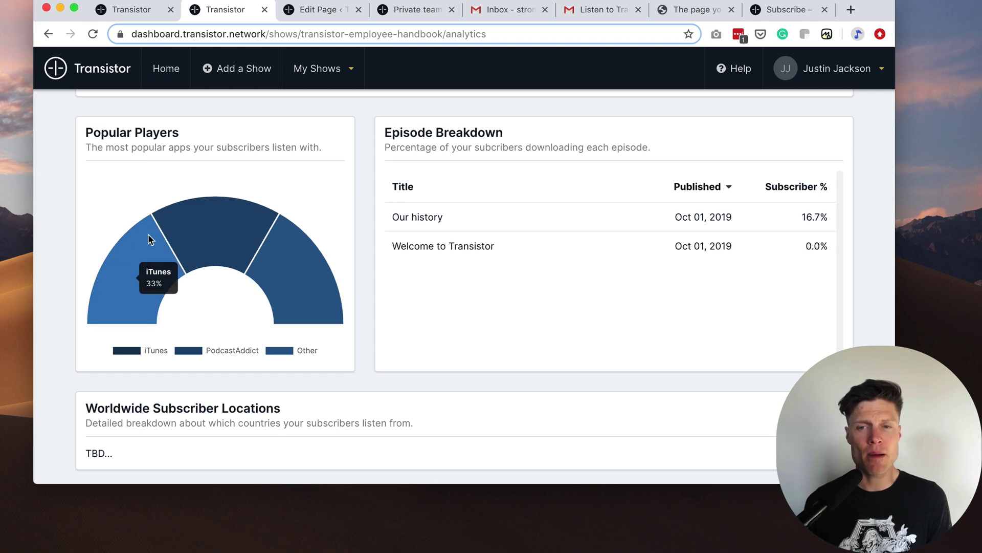
pyautogui.moveTo(193, 228)
pyautogui.moveTo(284, 255)
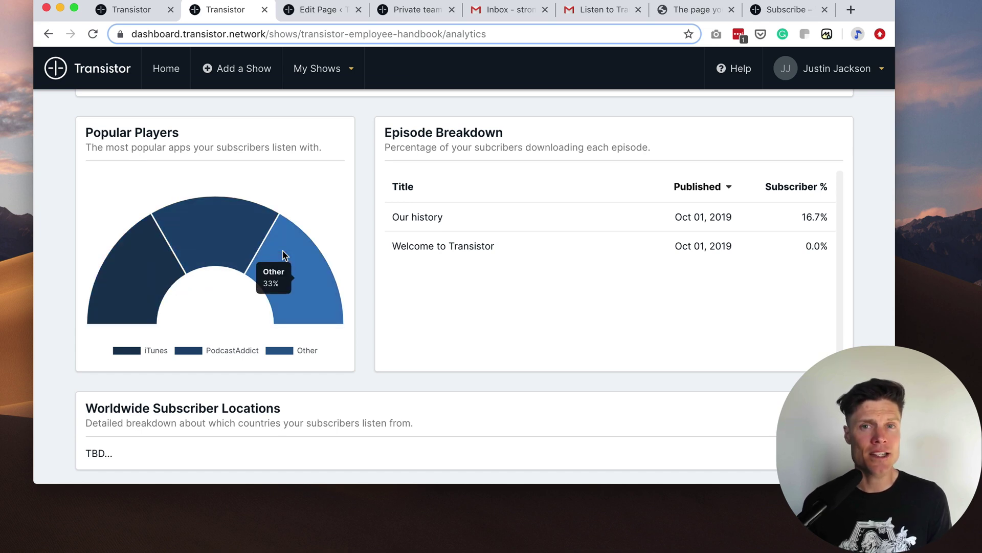